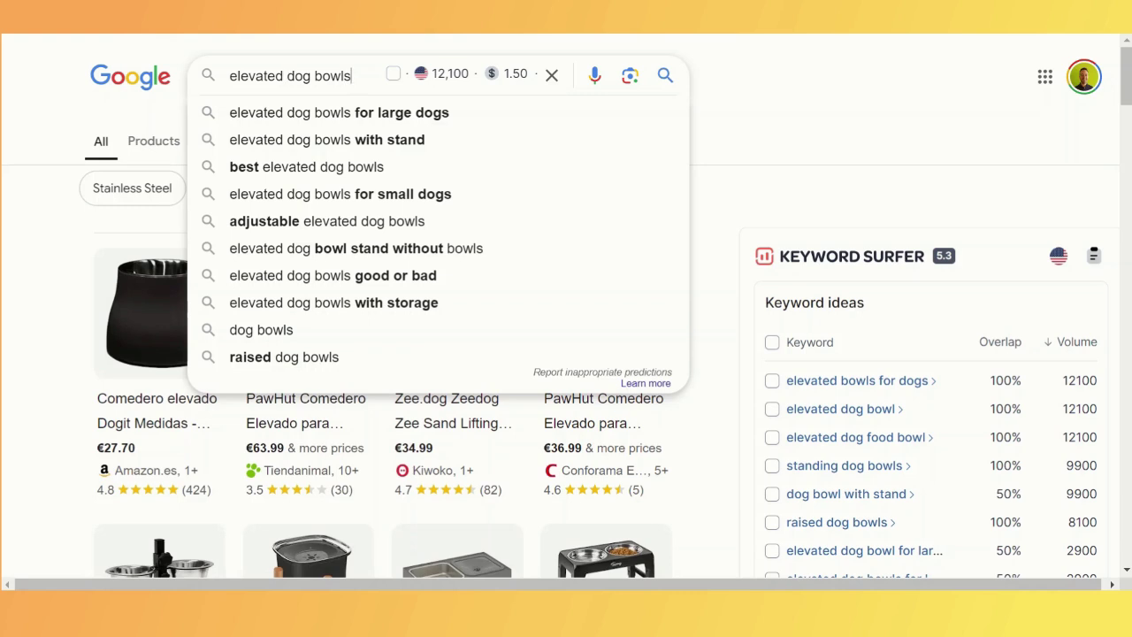
Replace the "elevated dog bowls" query with the suggestion "dog bowls with stand" and run the search.
{"action": "key", "text": "BackSpace"}
{"action": "key", "text": "BackSpace"}
{"action": "key", "text": "BackSpace"}
{"action": "key", "text": "BackSpace"}
{"action": "key", "text": "BackSpace"}
{"action": "key", "text": "BackSpace"}
{"action": "key", "text": "BackSpace"}
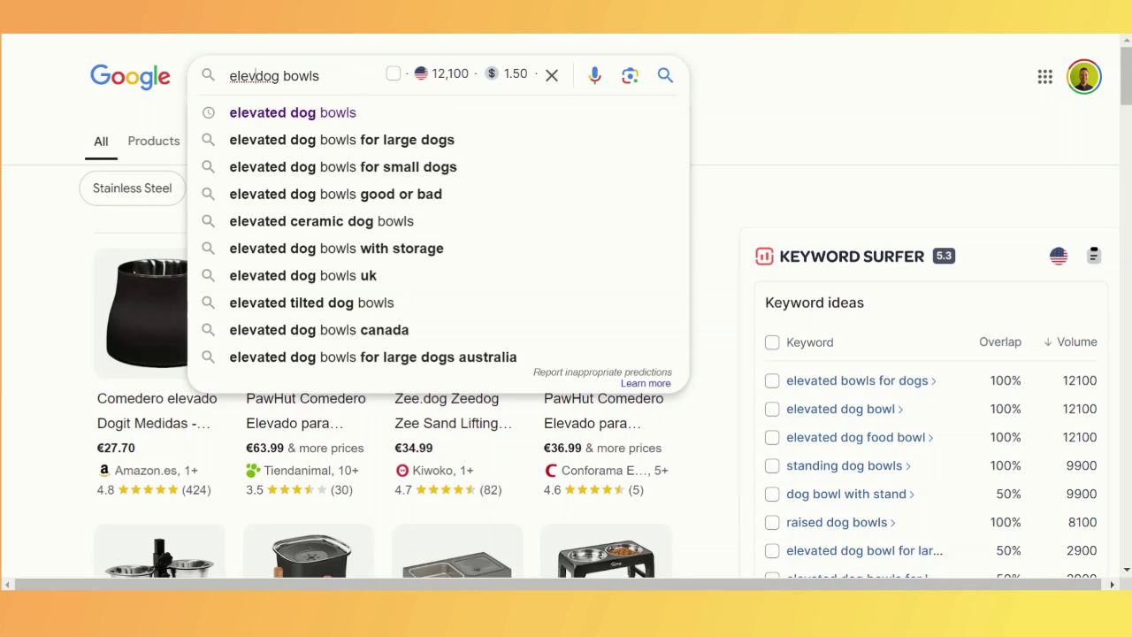
{"action": "key", "text": "BackSpace"}
{"action": "key", "text": "BackSpace"}
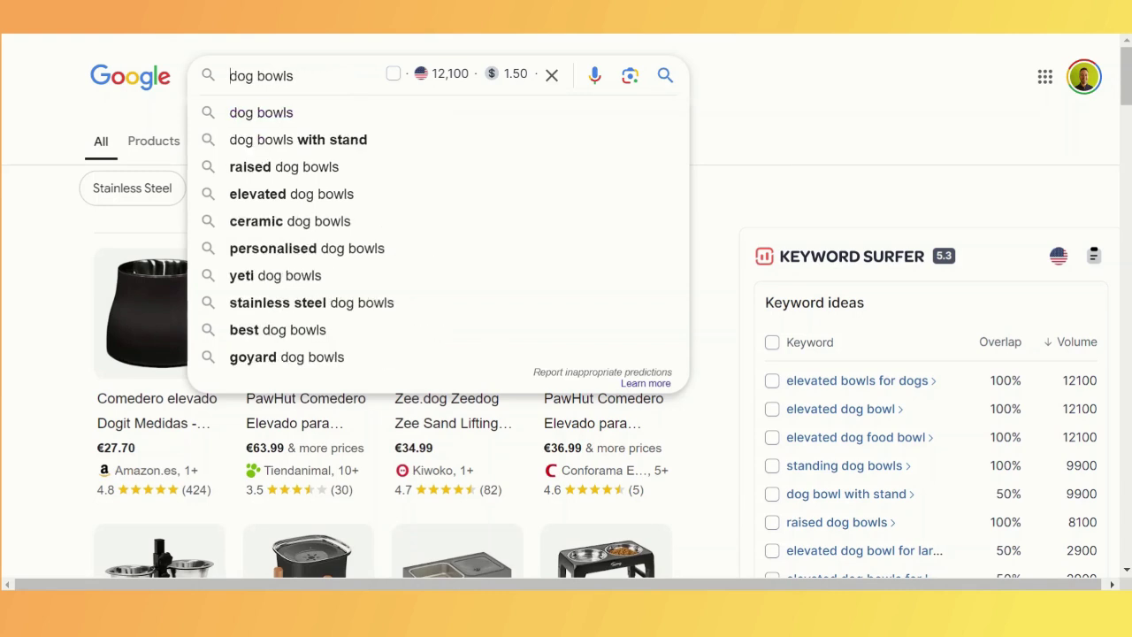
{"action": "left_click", "coordinate": [318, 151]}
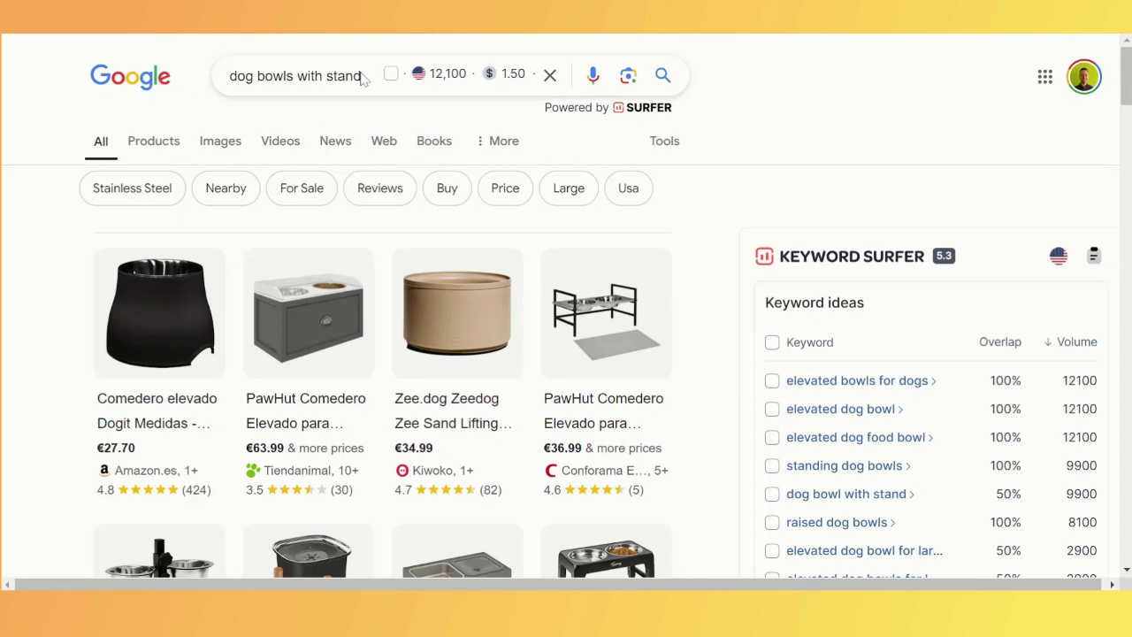
{"action": "key", "text": "Return"}
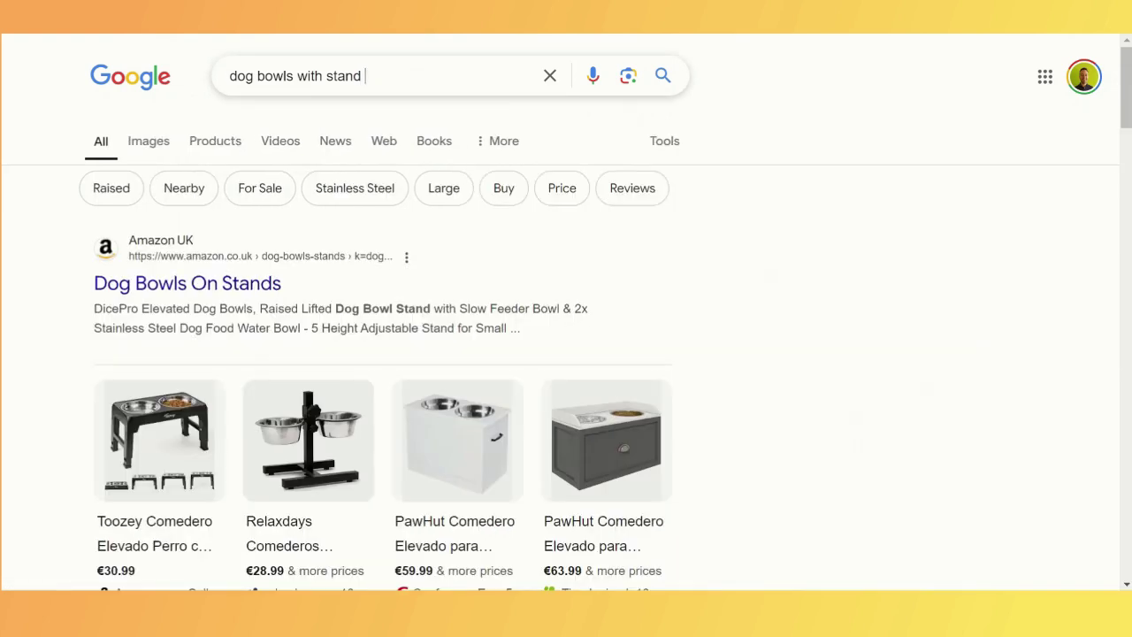
{"action": "left_click", "coordinate": [425, 86]}
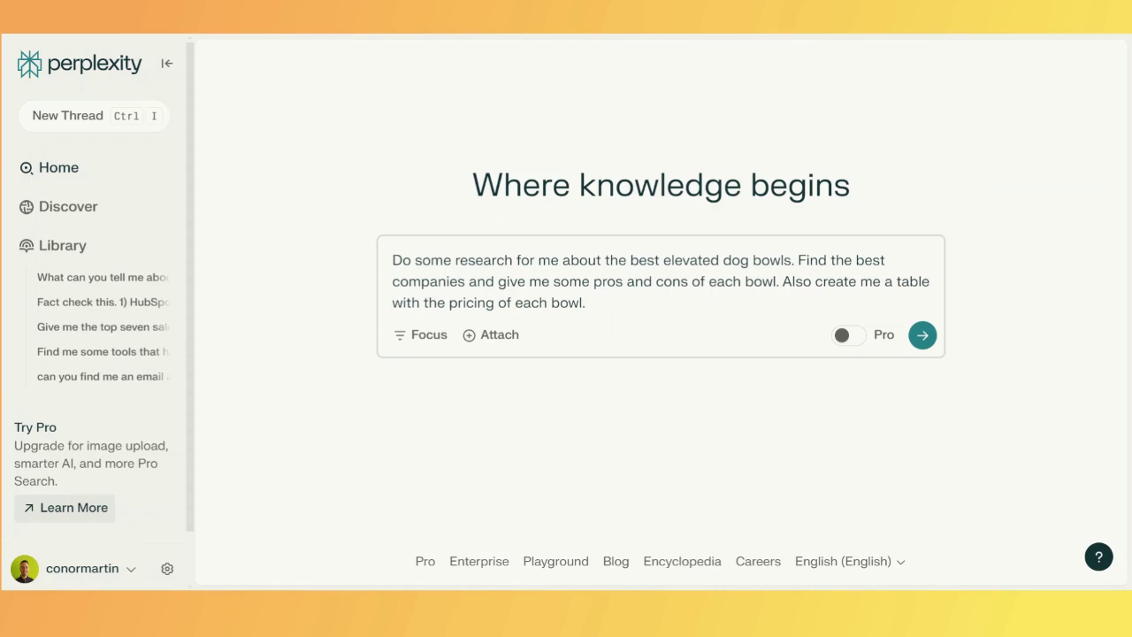
In Perplexity, submit the research prompt about the best elevated dog bowls and review the answer down to its pricing comparison table.
{"action": "key", "text": "Return"}
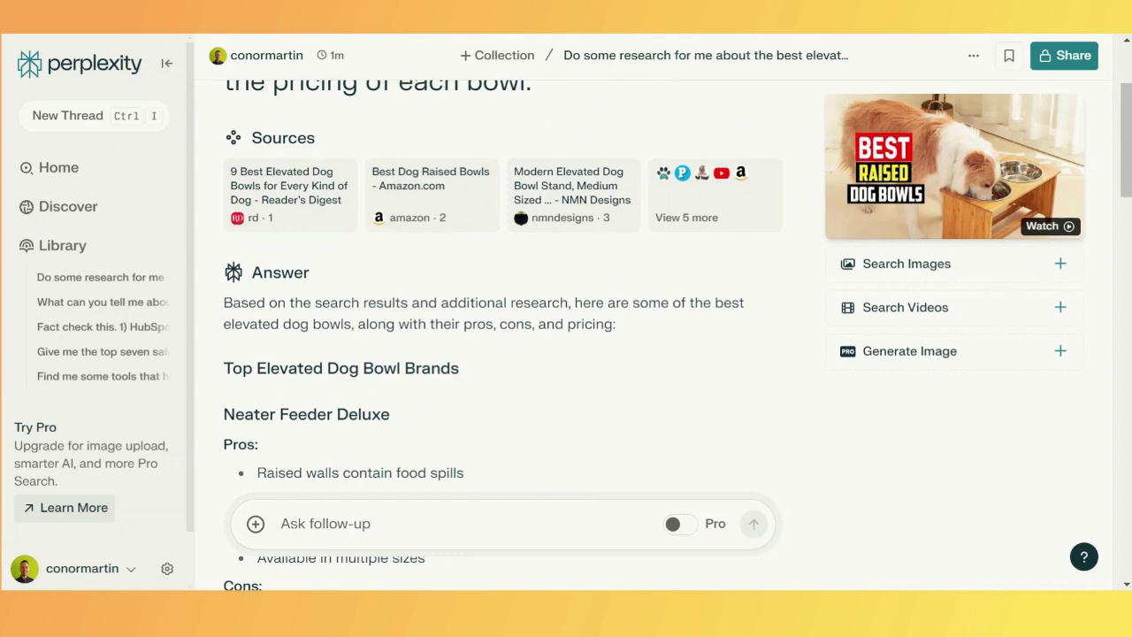
{"action": "scroll", "coordinate": [451, 219], "scroll_direction": "down", "scroll_amount": 7}
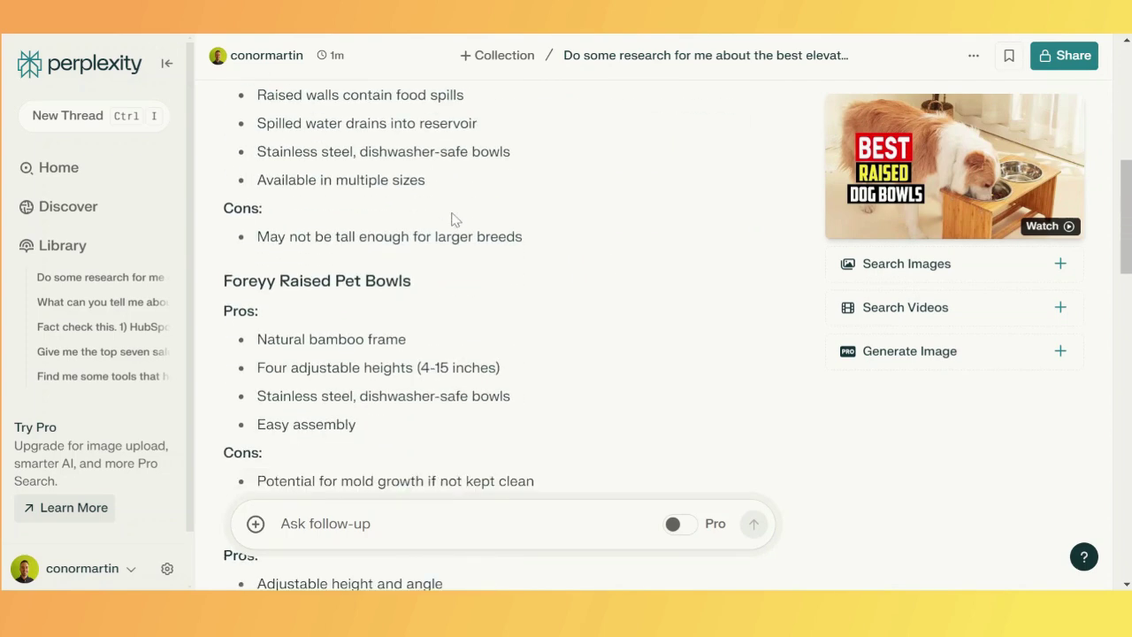
{"action": "scroll", "coordinate": [450, 219], "scroll_direction": "down", "scroll_amount": 9}
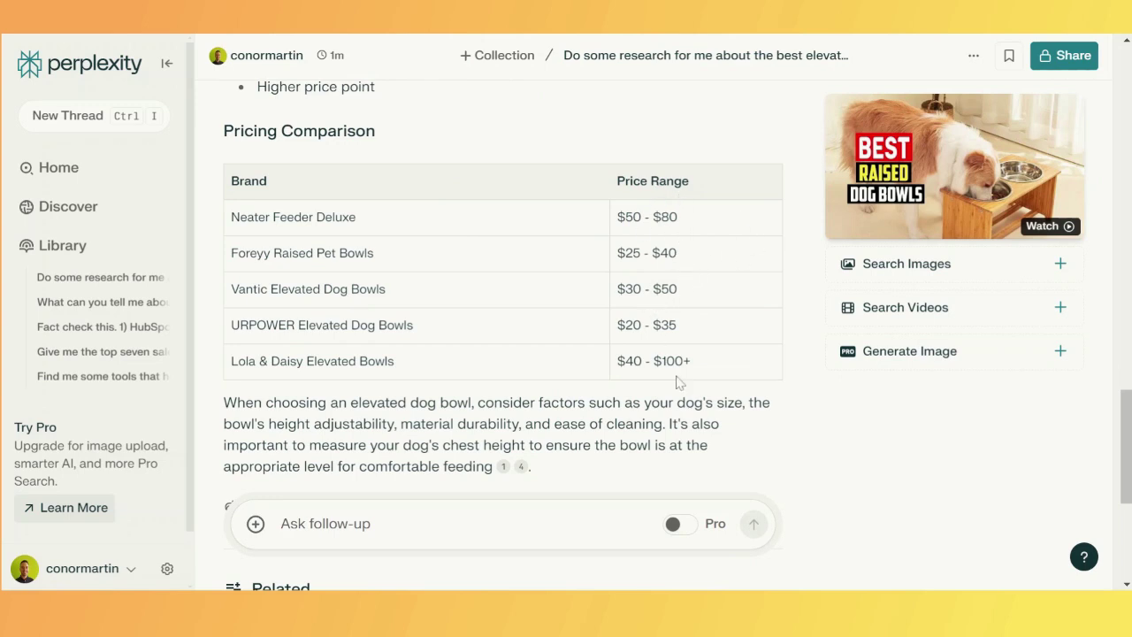
{"action": "mouse_move", "coordinate": [503, 475]}
{"action": "scroll", "coordinate": [618, 238], "scroll_direction": "down", "scroll_amount": 2}
{"action": "scroll", "coordinate": [740, 250], "scroll_direction": "up", "scroll_amount": 4}
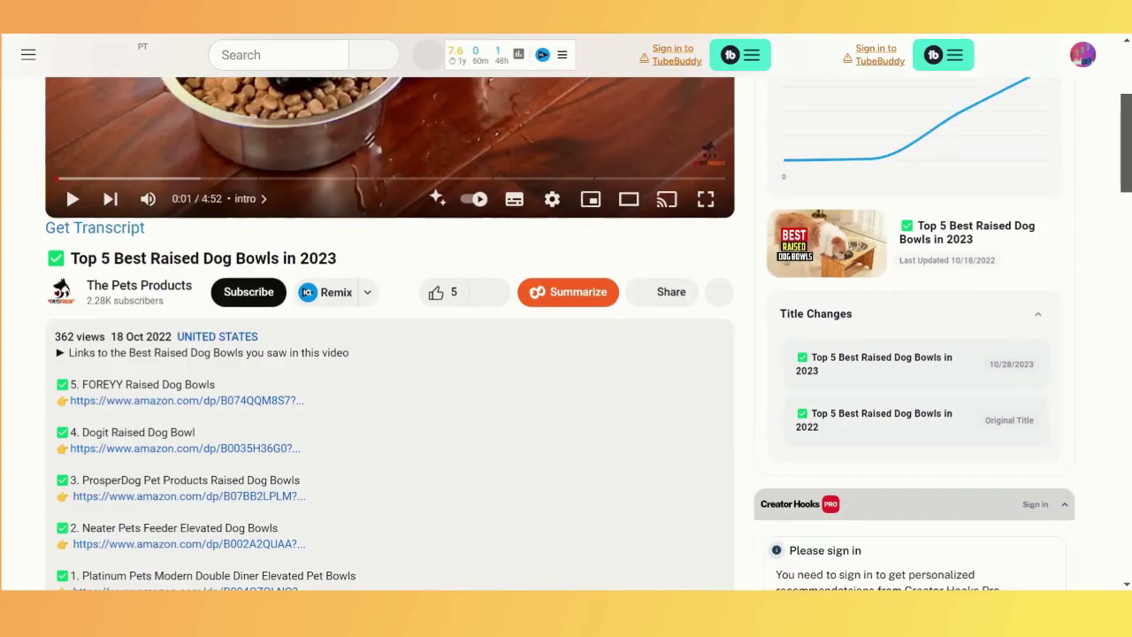
Look through the description and chapters of the YouTube video "Top 5 Best Raised Dog Bowls in 2023" and show its transcript.
{"action": "scroll", "coordinate": [318, 158], "scroll_direction": "up", "scroll_amount": 3}
{"action": "scroll", "coordinate": [234, 340], "scroll_direction": "down", "scroll_amount": 12}
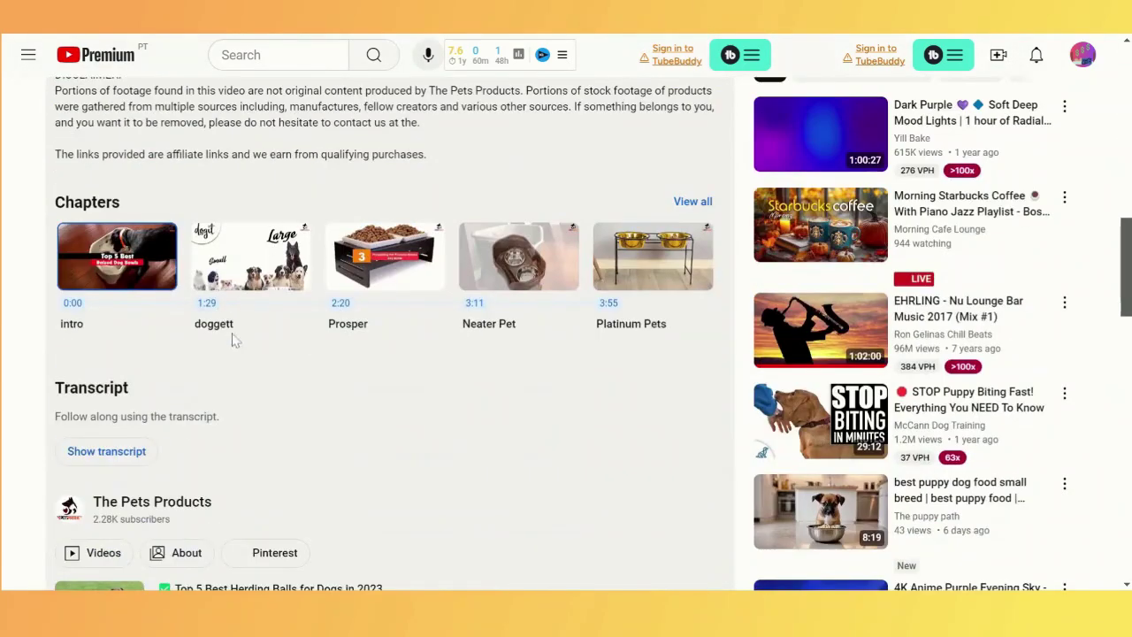
{"action": "left_click", "coordinate": [117, 458]}
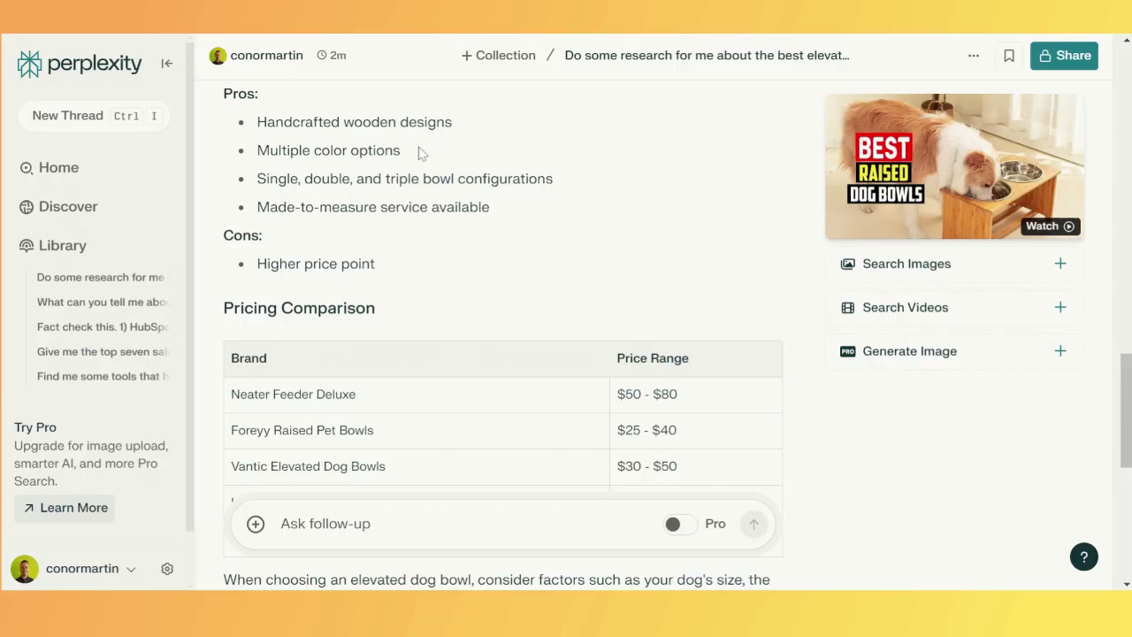
Back in Perplexity, review the bowls' pros and cons and select the answer text from its closing paragraph up to the beginning.
{"action": "scroll", "coordinate": [421, 153], "scroll_direction": "up", "scroll_amount": 4}
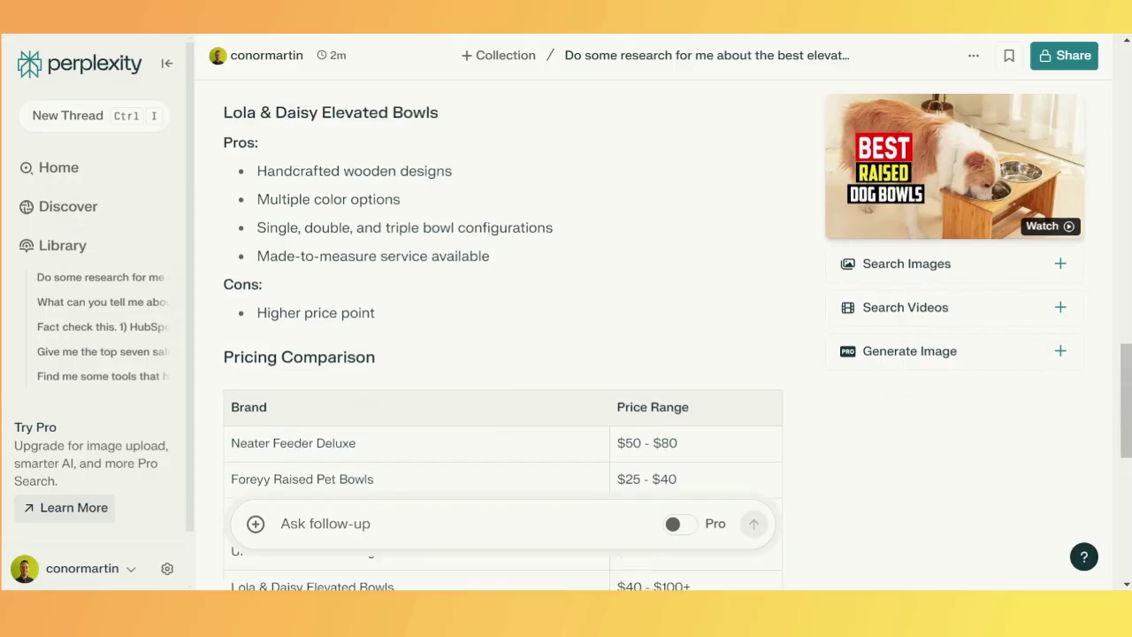
{"action": "scroll", "coordinate": [405, 187], "scroll_direction": "up", "scroll_amount": 1}
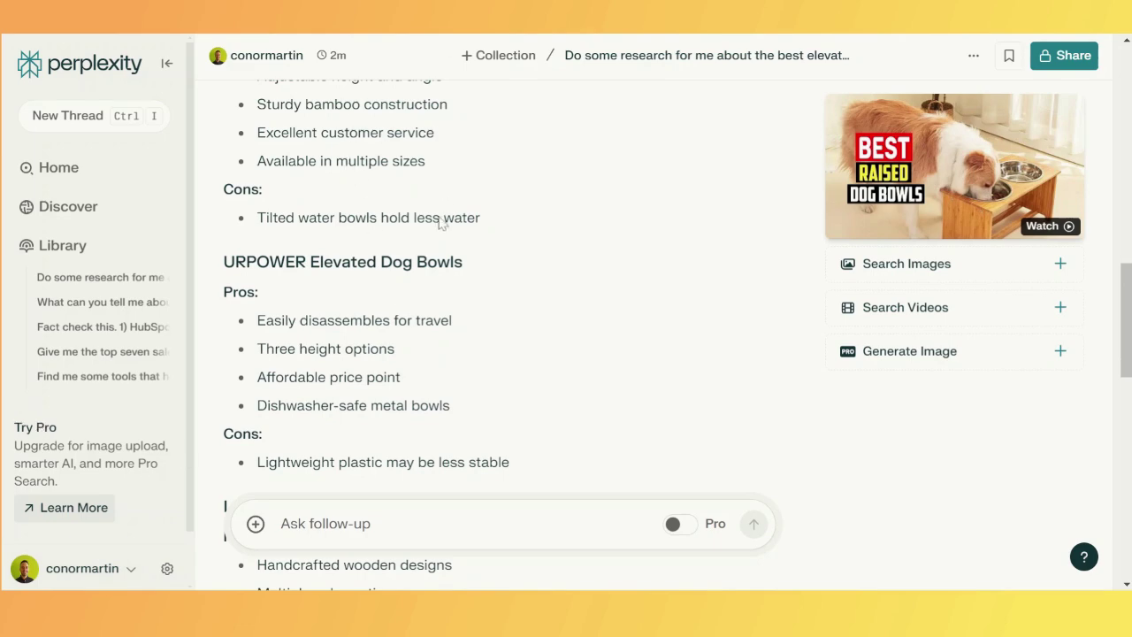
{"action": "scroll", "coordinate": [445, 221], "scroll_direction": "down", "scroll_amount": 5}
{"action": "scroll", "coordinate": [446, 272], "scroll_direction": "down", "scroll_amount": 4}
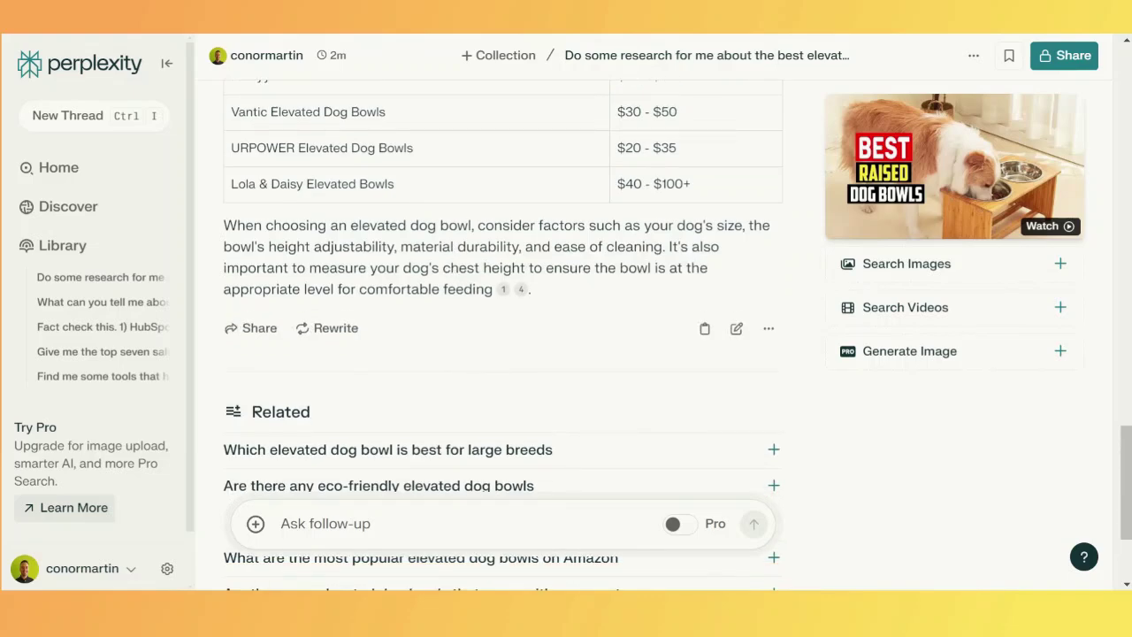
{"action": "left_click_drag", "start_coordinate": [532, 290], "coordinate": [230, 232]}
{"action": "scroll", "coordinate": [324, 184], "scroll_direction": "up", "scroll_amount": 15}
{"action": "scroll", "coordinate": [231, 232], "scroll_direction": "up", "scroll_amount": 3}
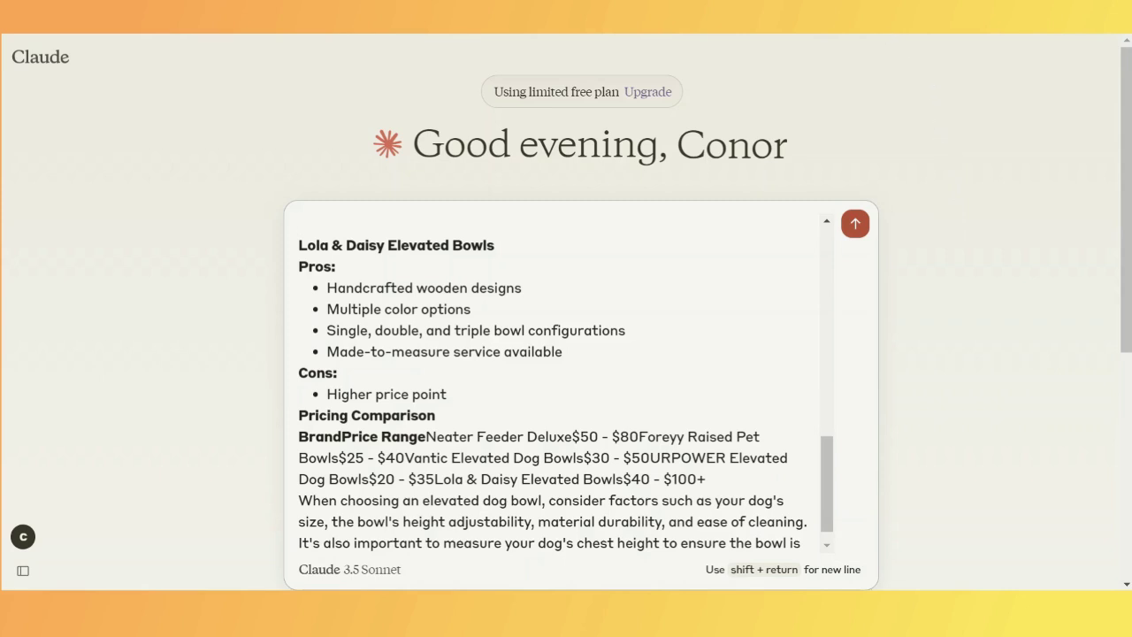
In Claude, add the instruction "Write me an SEO optimize blog posts Called best elevated dog bowls." to the prompt with the pasted research.
{"action": "type", "text": "Write me an SEO up to"}
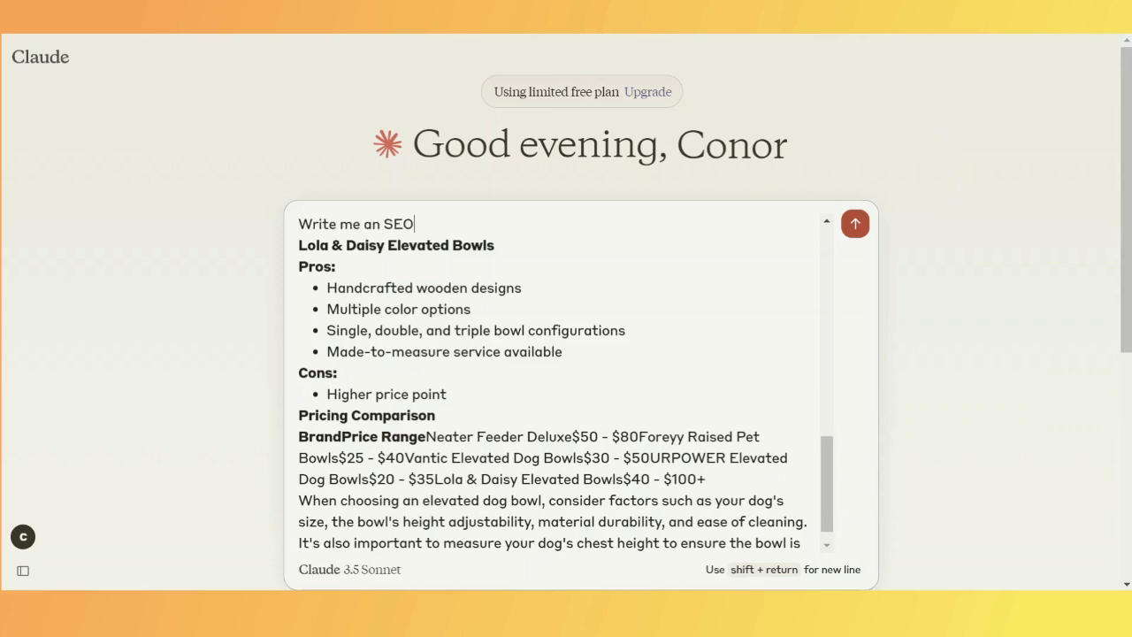
{"action": "key", "text": "BackSpace"}
{"action": "key", "text": "BackSpace"}
{"action": "key", "text": "BackSpace"}
{"action": "key", "text": "BackSpace"}
{"action": "key", "text": "BackSpace"}
{"action": "type", "text": "optimize blog posts. Called"}
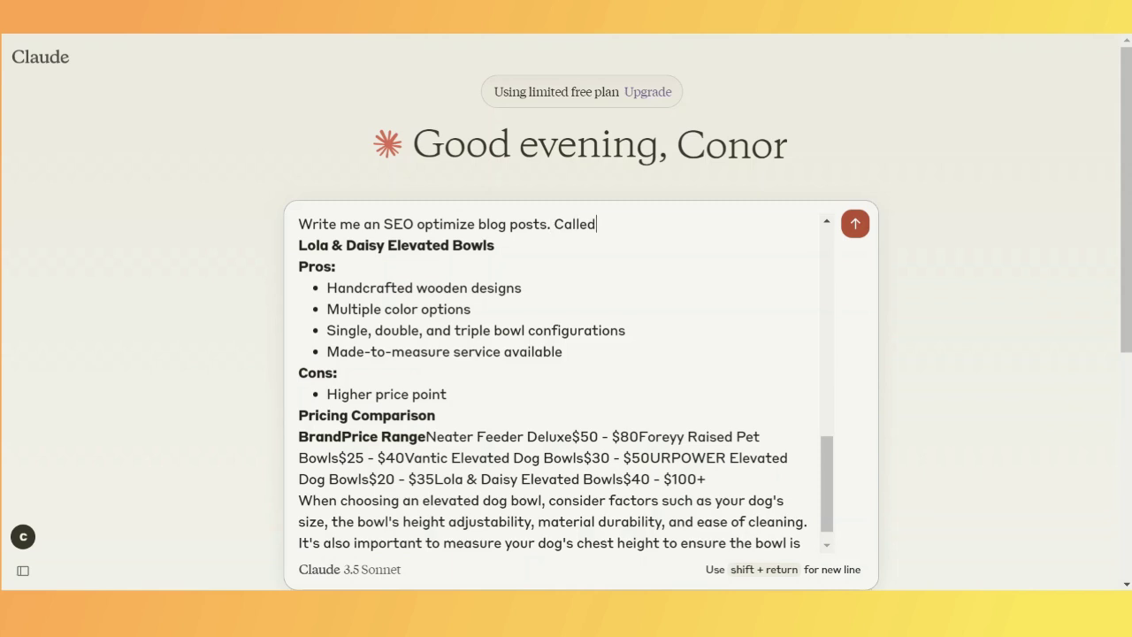
{"action": "key", "text": "BackSpace"}
{"action": "key", "text": "BackSpace"}
{"action": "key", "text": "BackSpace"}
{"action": "key", "text": "BackSpace"}
{"action": "key", "text": "BackSpace"}
{"action": "key", "text": "BackSpace"}
{"action": "key", "text": "BackSpace"}
{"action": "key", "text": "BackSpace"}
{"action": "type", "text": " Called best elevated dog bowls."}
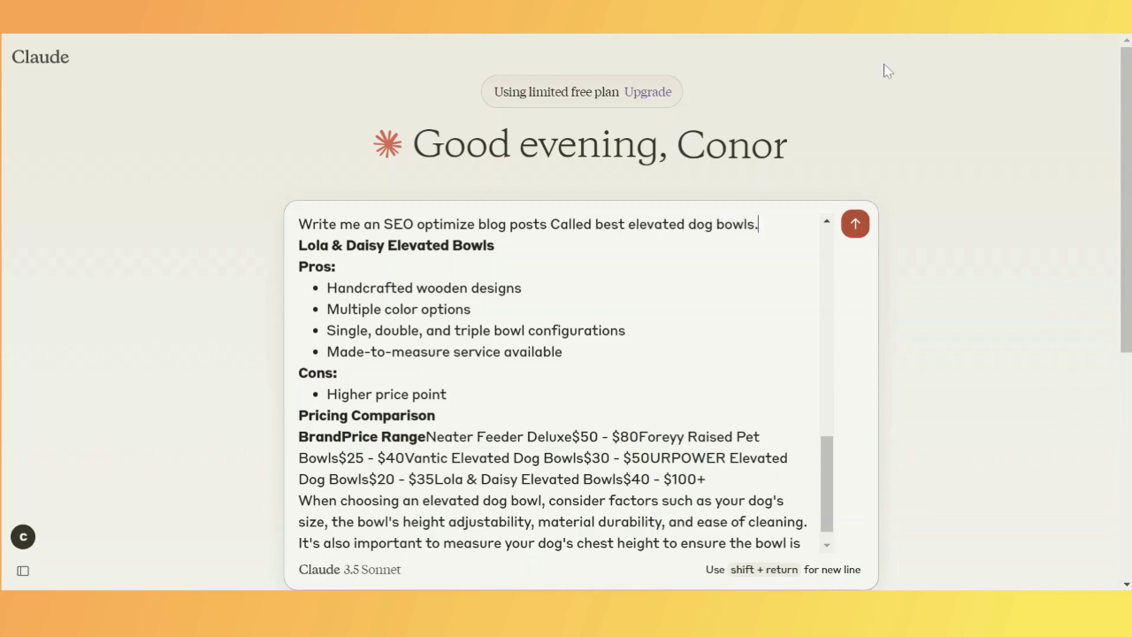
Add "Here is some research information for you, format the article so there are headings and bolded points." to the instruction and submit the prompt.
{"action": "type", "text": " Here is some research information"}
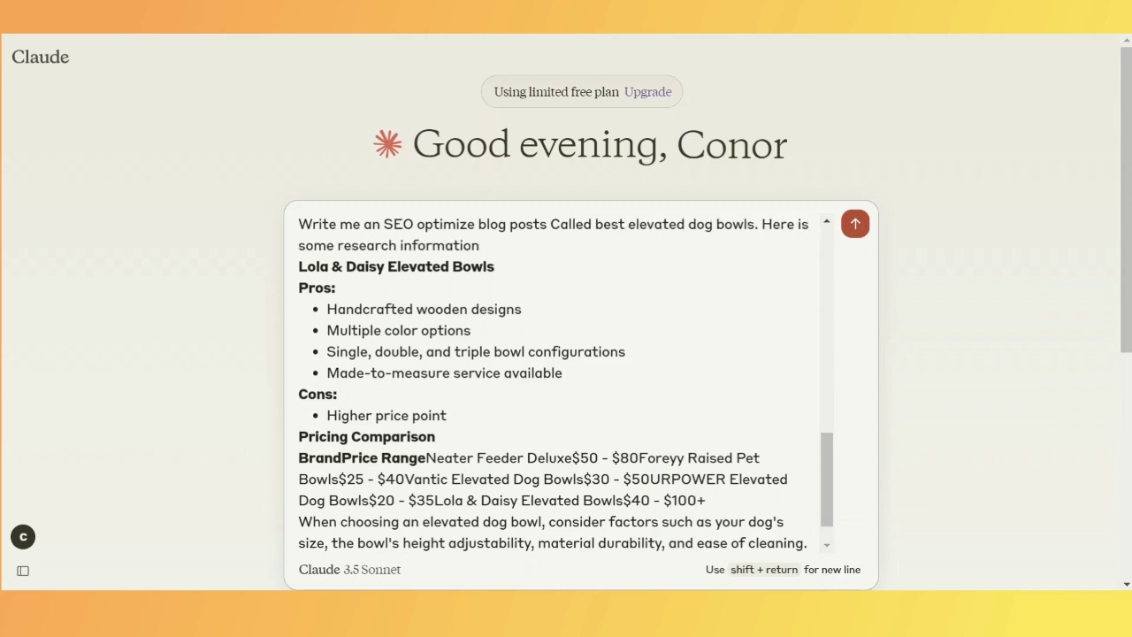
{"action": "type", "text": " for you, format the"}
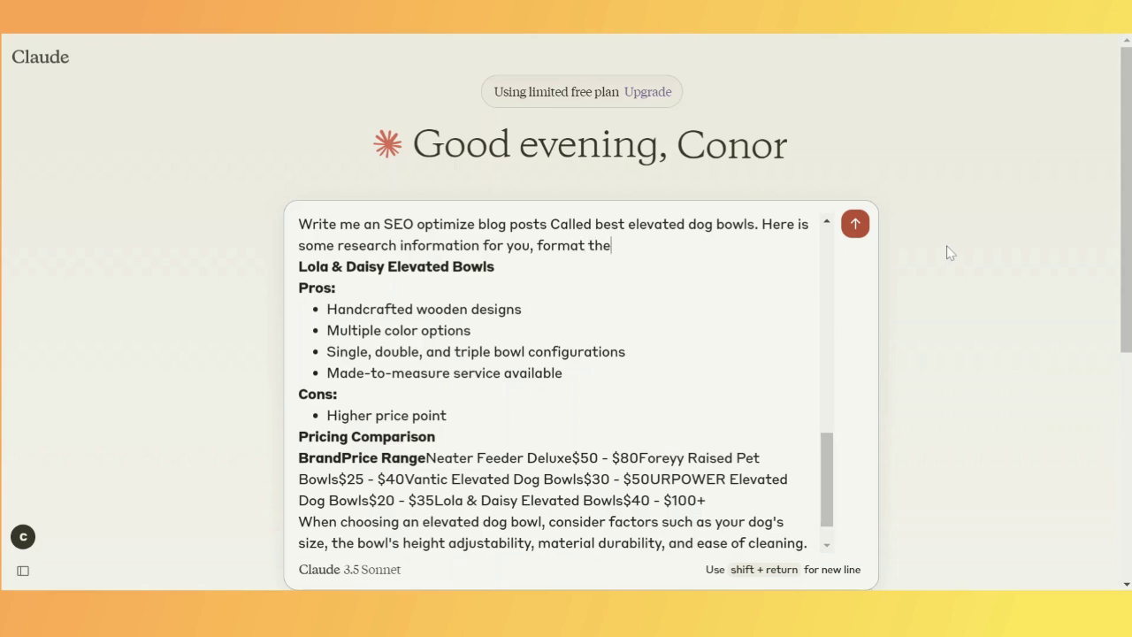
{"action": "type", "text": " article so there are headings"}
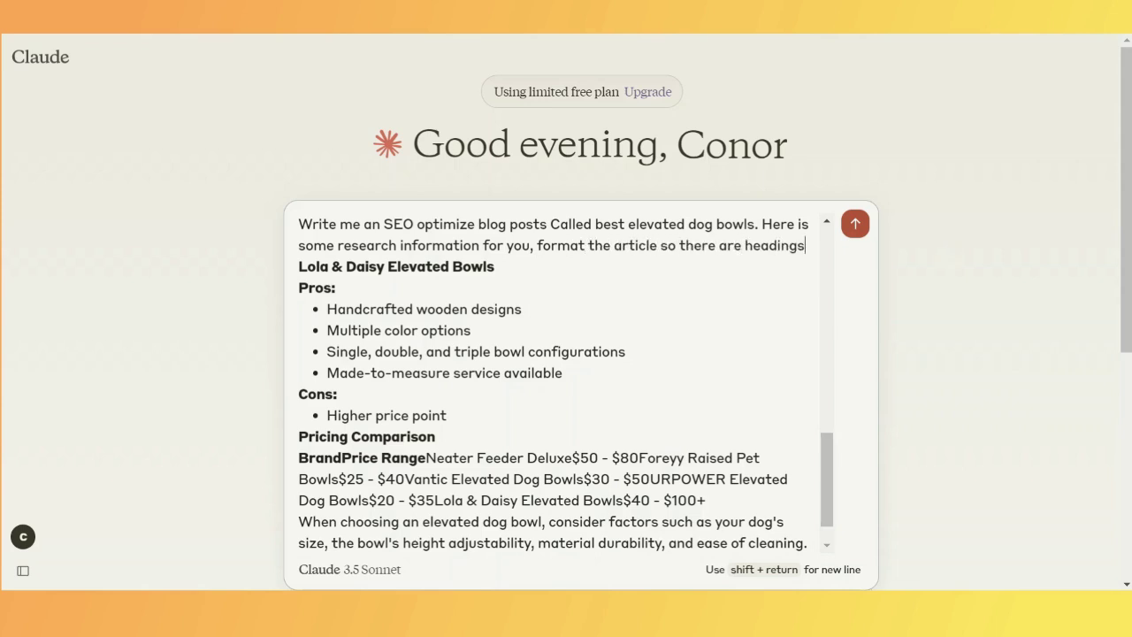
{"action": "type", "text": " and bolded points."}
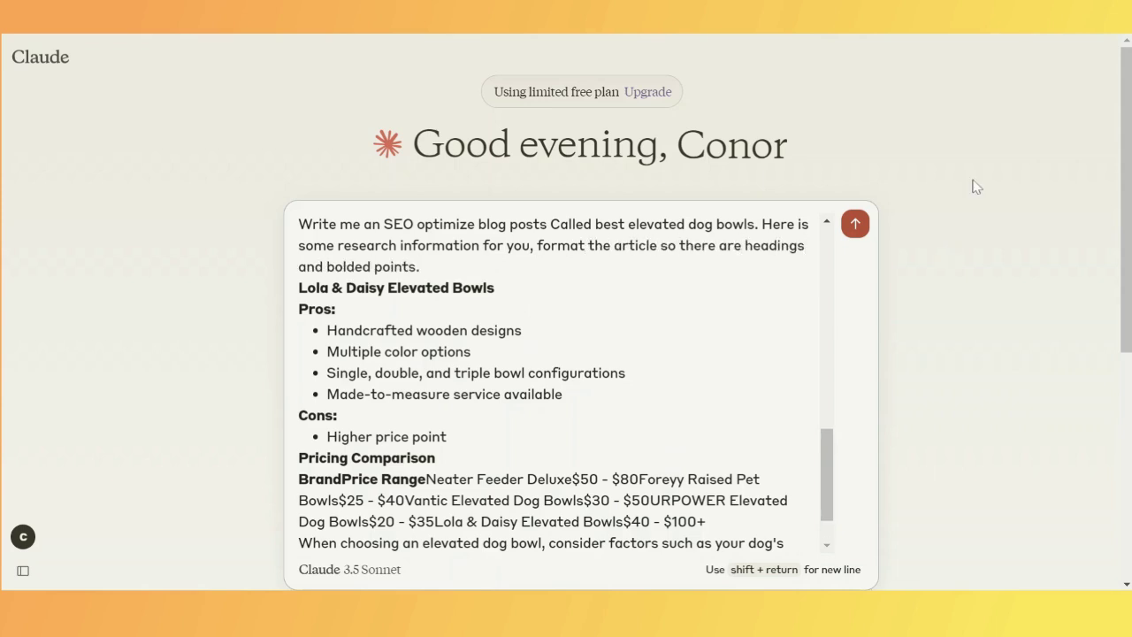
{"action": "key", "text": "Return"}
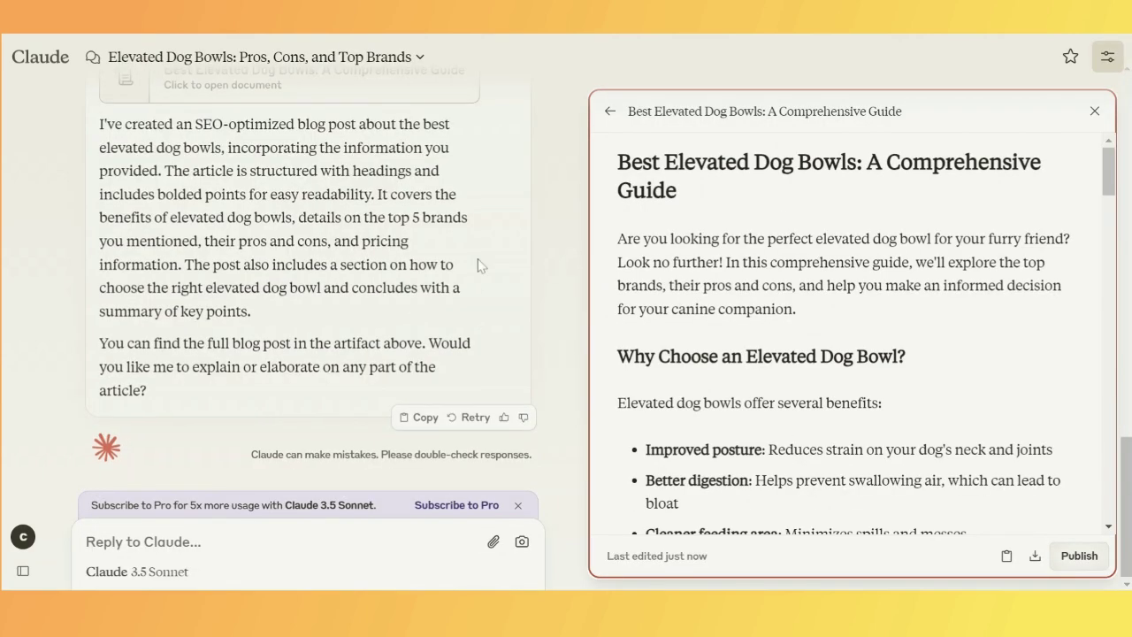
Review Claude's reply and select the full text of the "Best Elevated Dog Bowls: A Comprehensive Guide" document from its title downward.
{"action": "scroll", "coordinate": [262, 261], "scroll_direction": "up", "scroll_amount": 3}
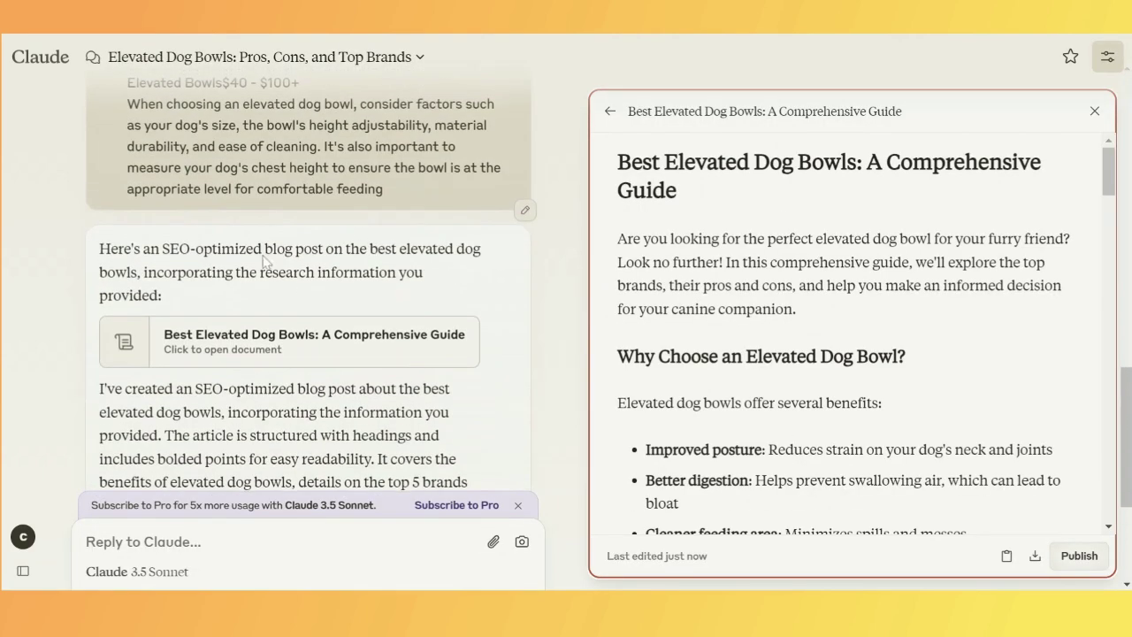
{"action": "scroll", "coordinate": [263, 261], "scroll_direction": "down", "scroll_amount": 3}
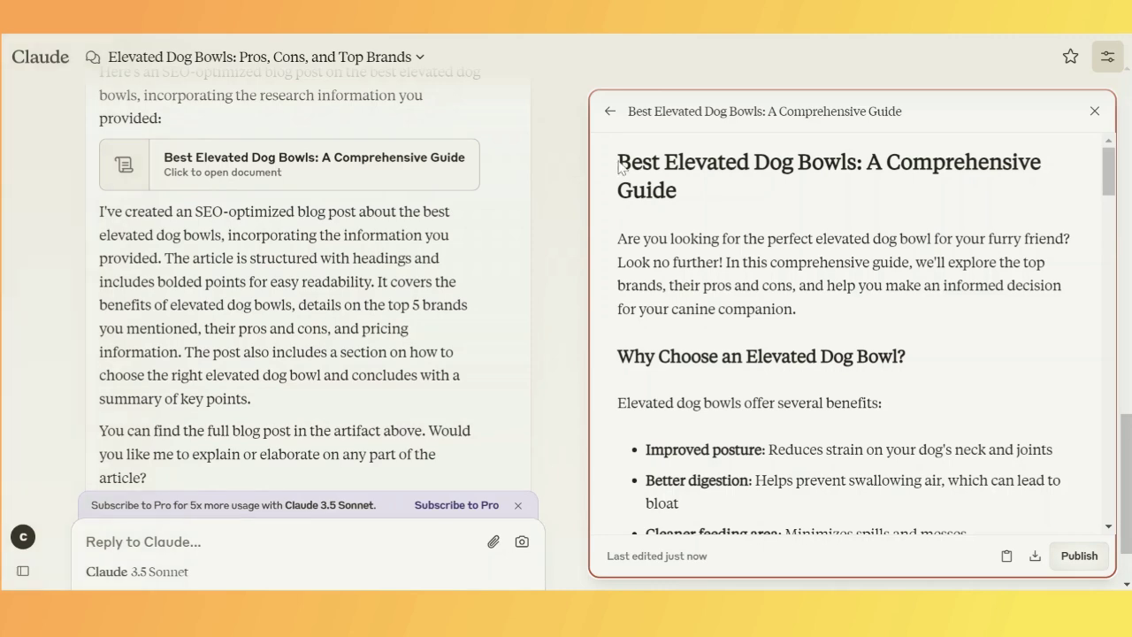
{"action": "left_click_drag", "start_coordinate": [619, 168], "coordinate": [905, 525]}
{"action": "scroll", "coordinate": [751, 312], "scroll_direction": "down", "scroll_amount": 15}
{"action": "scroll", "coordinate": [748, 323], "scroll_direction": "down", "scroll_amount": 10}
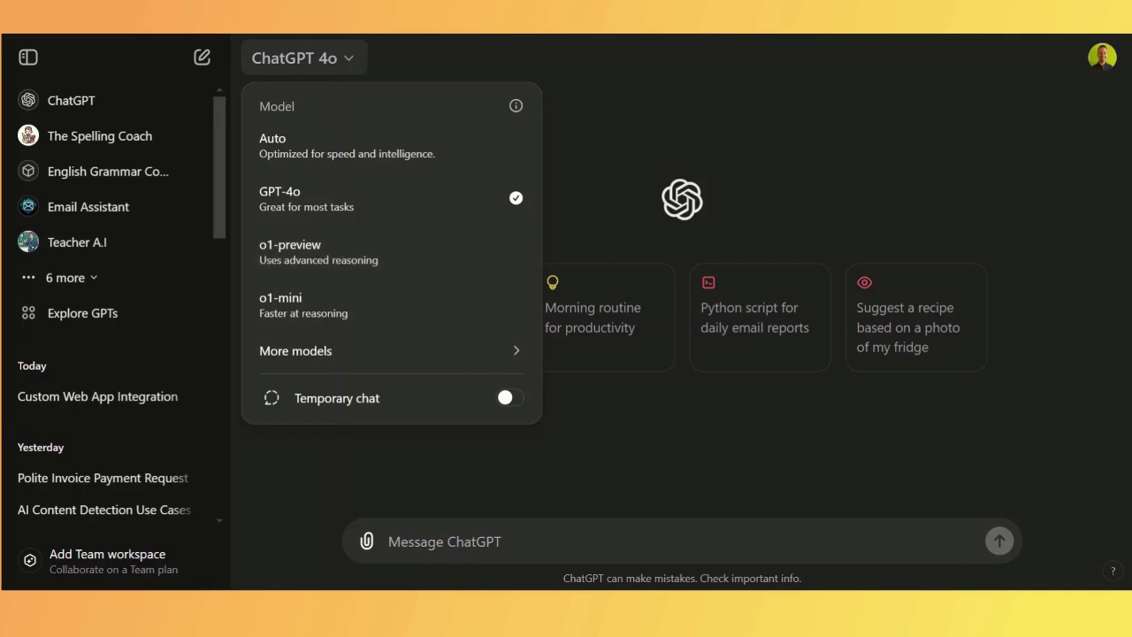
In ChatGPT, paste the article into the message and correct "peace" to "piece" in the review instructions above it.
{"action": "left_click", "coordinate": [388, 541]}
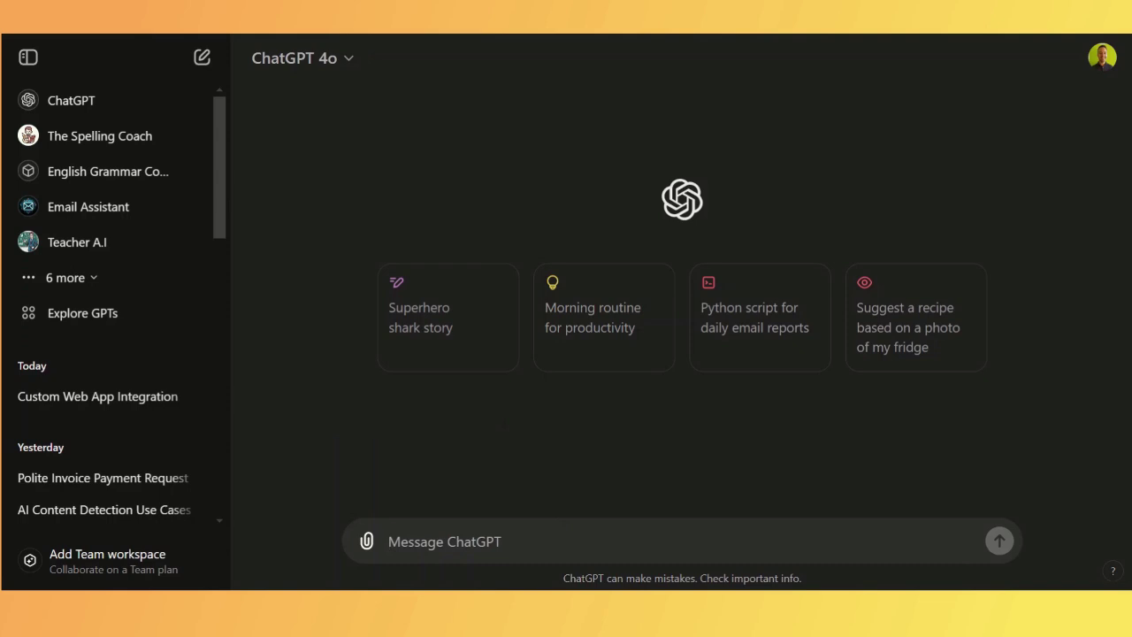
{"action": "key", "text": "ctrl+v"}
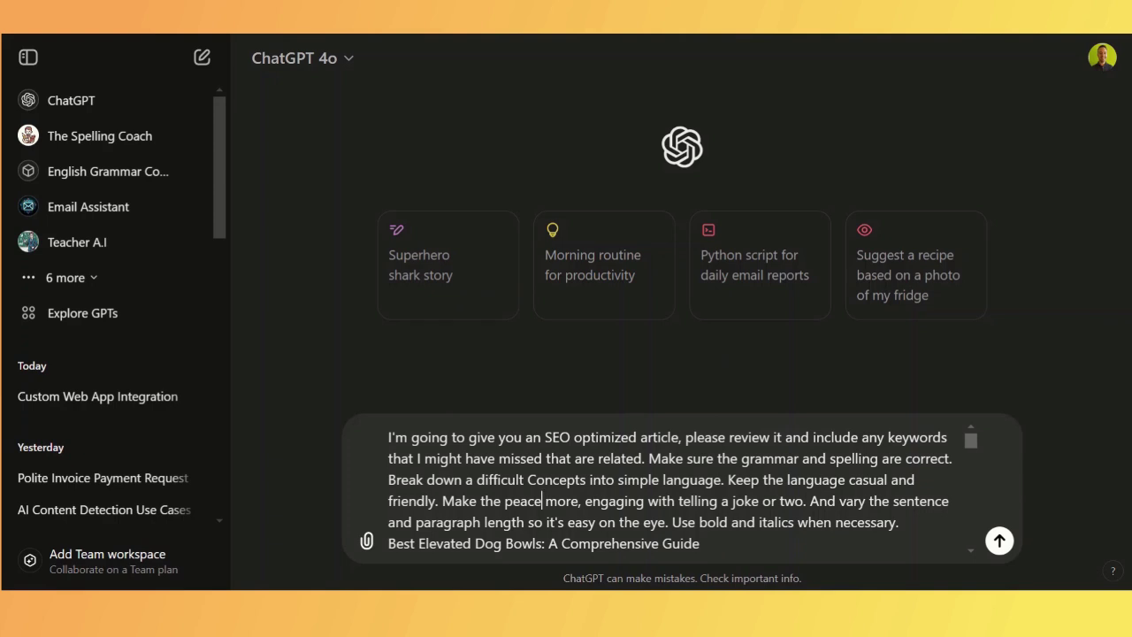
{"action": "key", "text": "BackSpace"}
{"action": "key", "text": "BackSpace"}
{"action": "key", "text": "BackSpace"}
{"action": "key", "text": "BackSpace"}
{"action": "type", "text": "iece"}
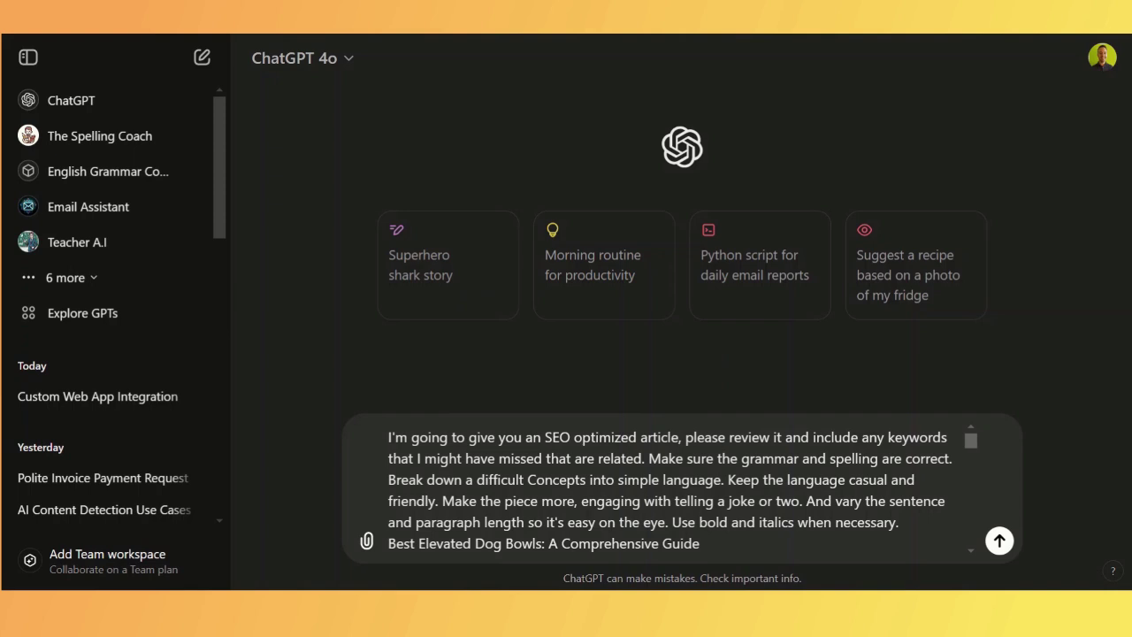
Check the prepared message, switch the model to o1-preview, and send the article for review.
{"action": "scroll", "coordinate": [672, 486], "scroll_direction": "down", "scroll_amount": 5}
{"action": "scroll", "coordinate": [672, 486], "scroll_direction": "up", "scroll_amount": 5}
{"action": "left_click", "coordinate": [346, 64]}
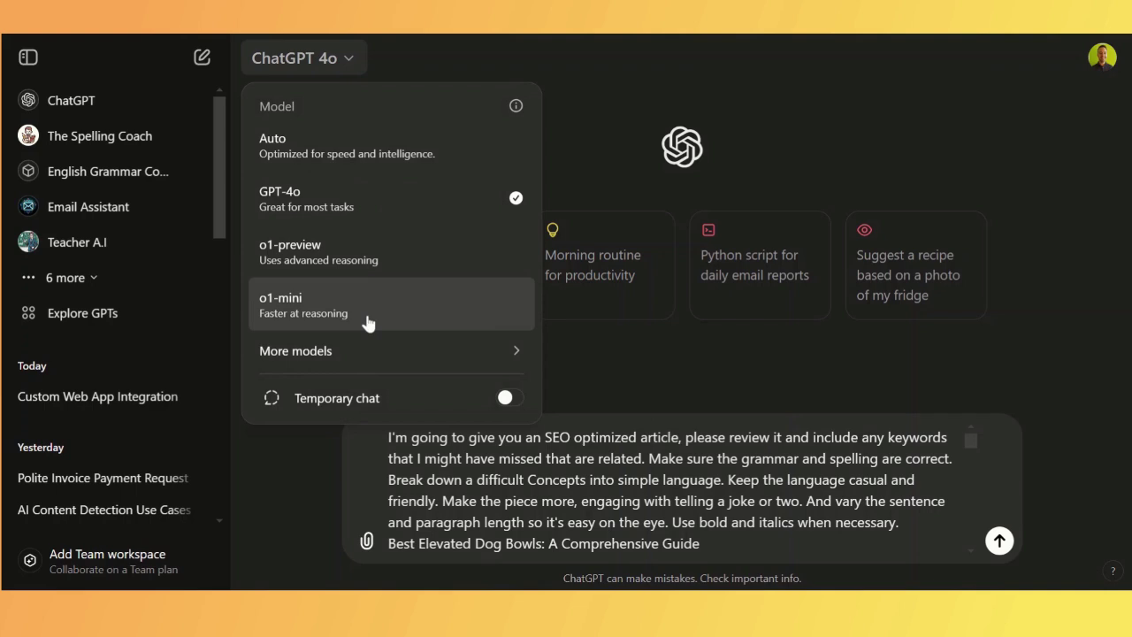
{"action": "left_click", "coordinate": [374, 259]}
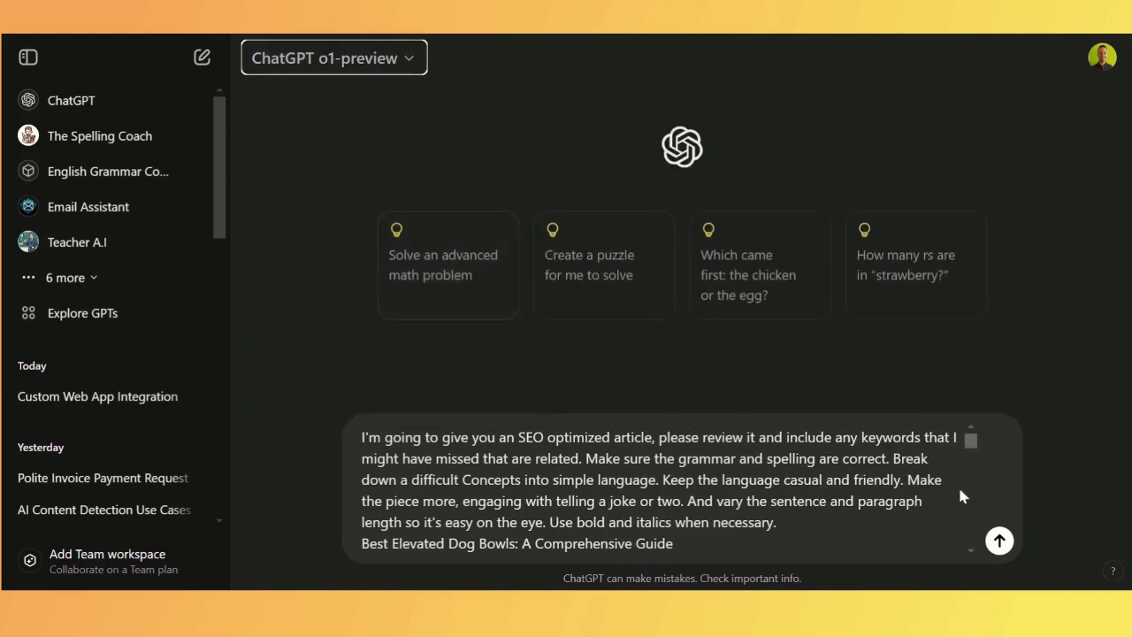
{"action": "left_click", "coordinate": [999, 541]}
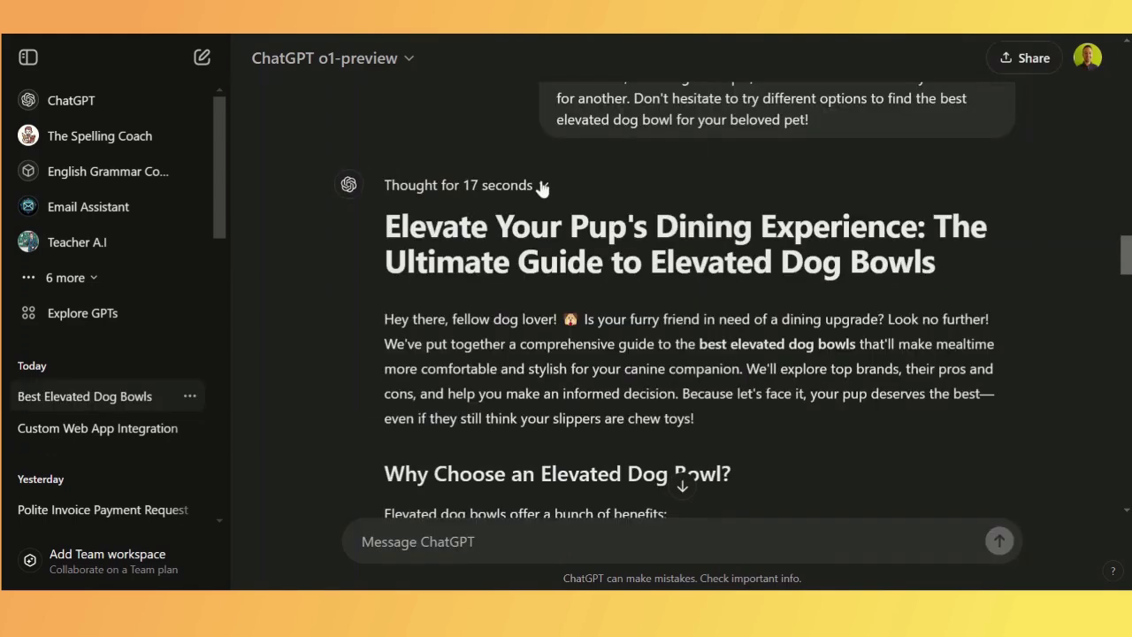
Expand the model's reasoning above the rewritten article and read through its thinking sections.
{"action": "left_click", "coordinate": [539, 185]}
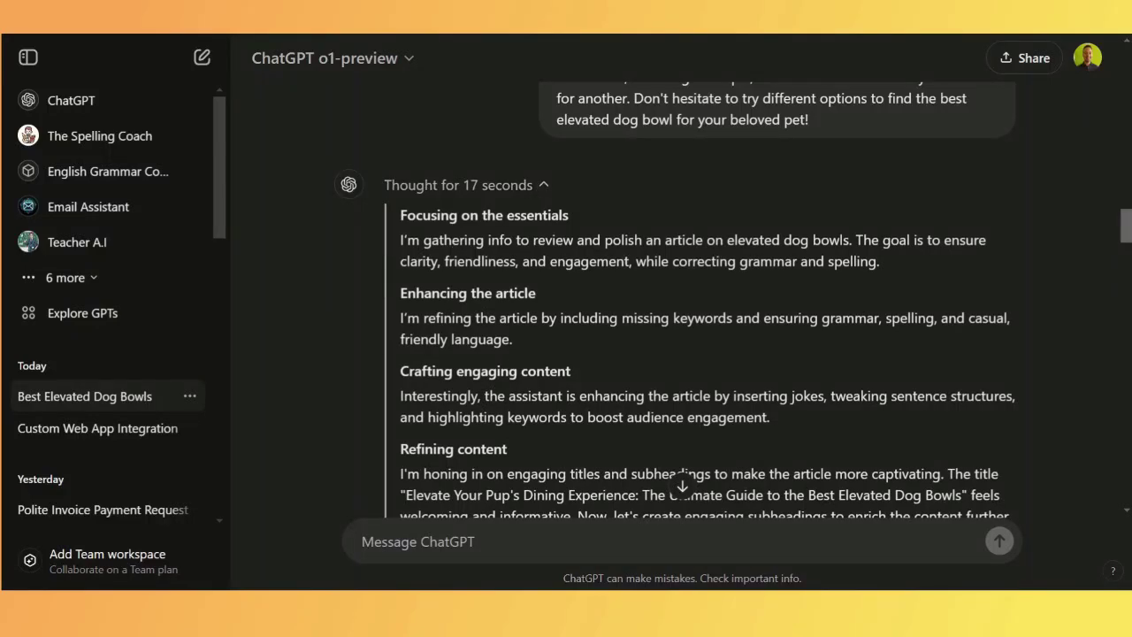
{"action": "scroll", "coordinate": [527, 281], "scroll_direction": "down", "scroll_amount": 2}
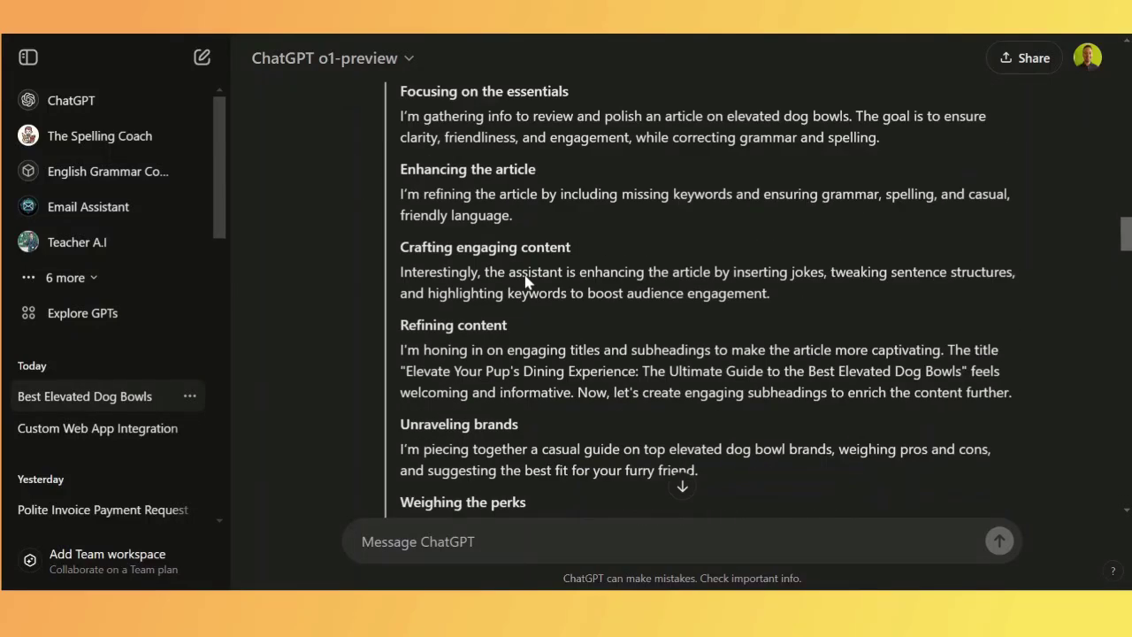
{"action": "scroll", "coordinate": [528, 280], "scroll_direction": "down", "scroll_amount": 1}
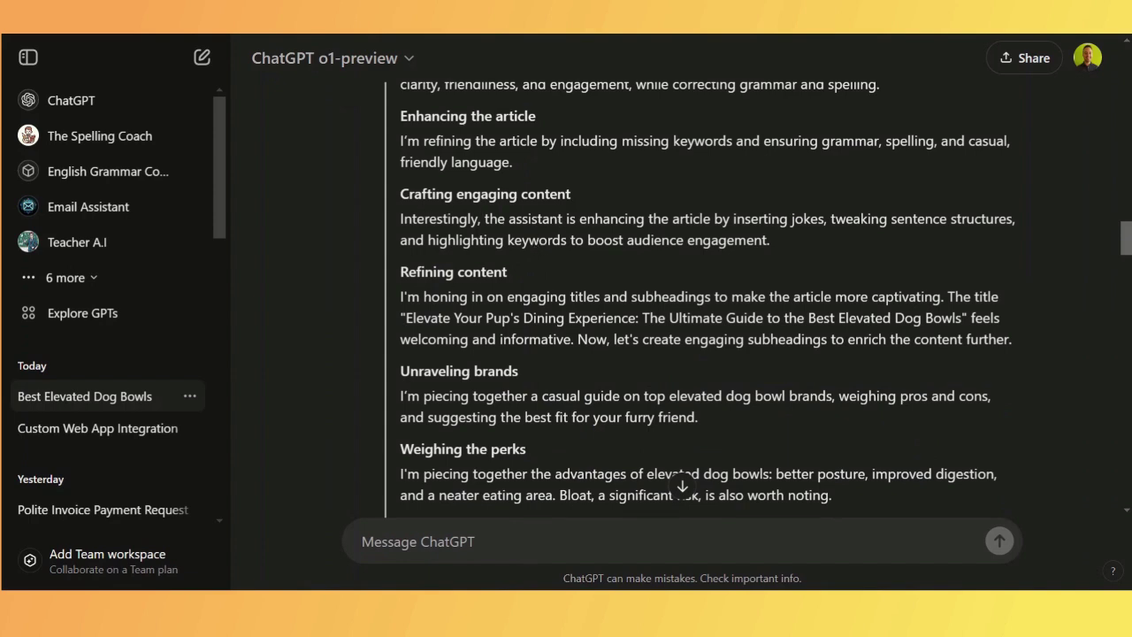
Read the remaining reasoning sections, from "Crafting engaging content" through "Embracing differences", down to the rewritten article's title.
{"action": "scroll", "coordinate": [538, 287], "scroll_direction": "down", "scroll_amount": 1}
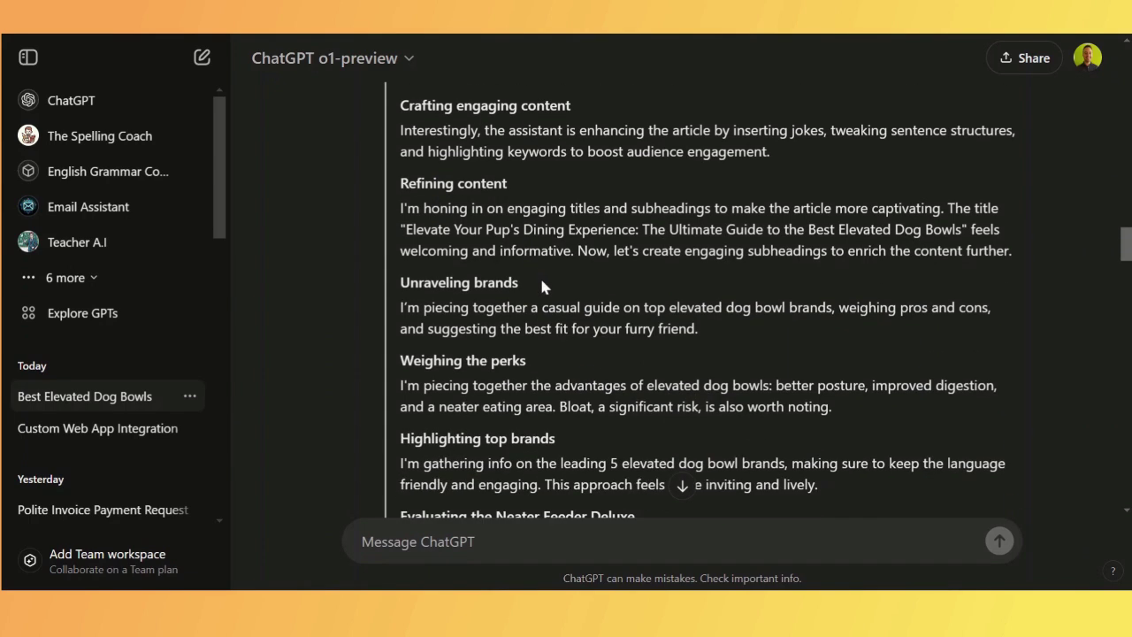
{"action": "scroll", "coordinate": [538, 287], "scroll_direction": "down", "scroll_amount": 1}
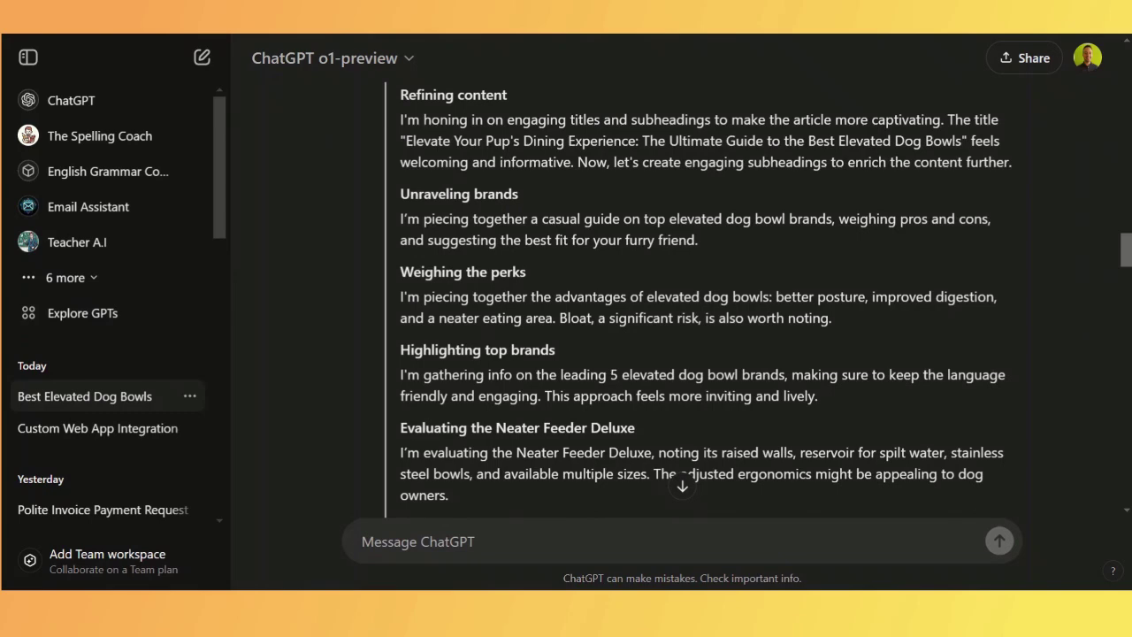
{"action": "scroll", "coordinate": [601, 299], "scroll_direction": "down", "scroll_amount": 5}
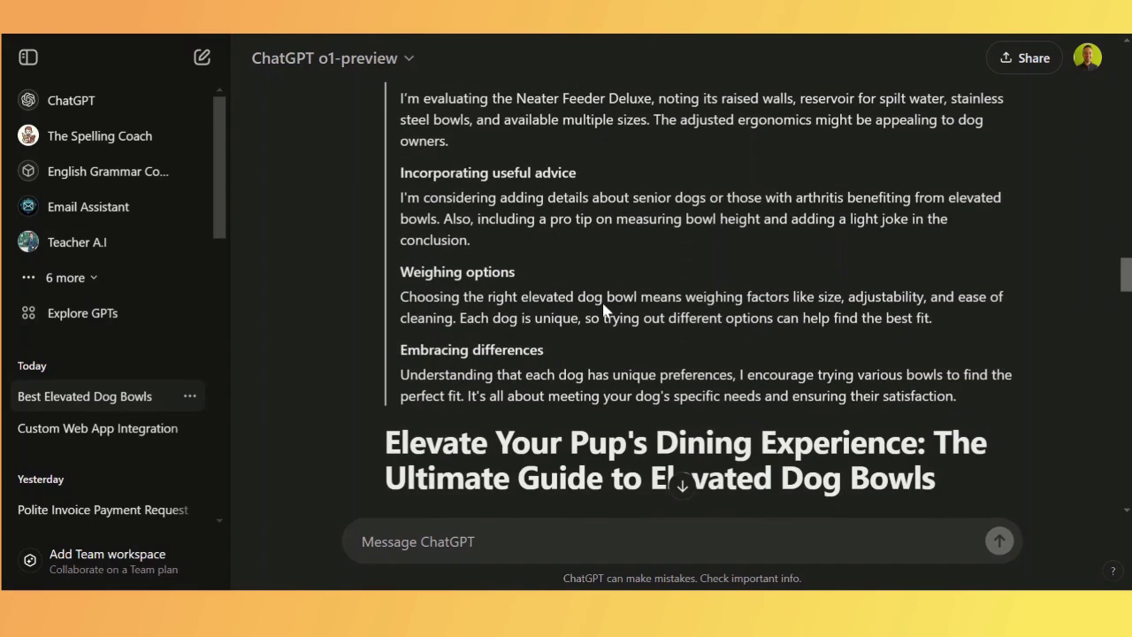
{"action": "scroll", "coordinate": [598, 312], "scroll_direction": "up", "scroll_amount": 2}
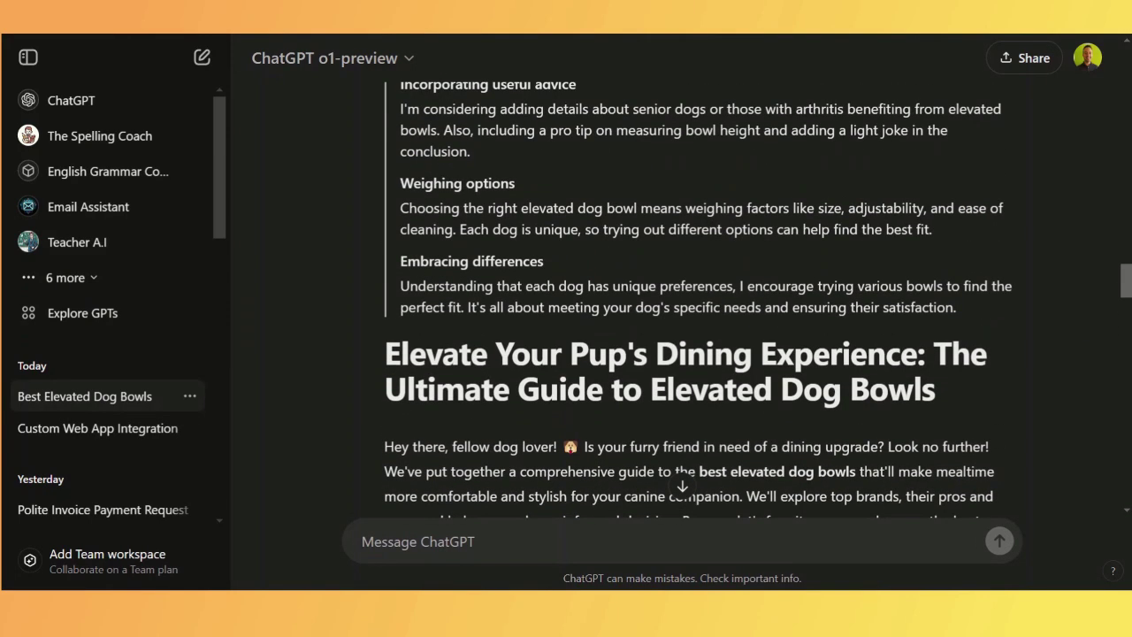
{"action": "scroll", "coordinate": [635, 279], "scroll_direction": "down", "scroll_amount": 6}
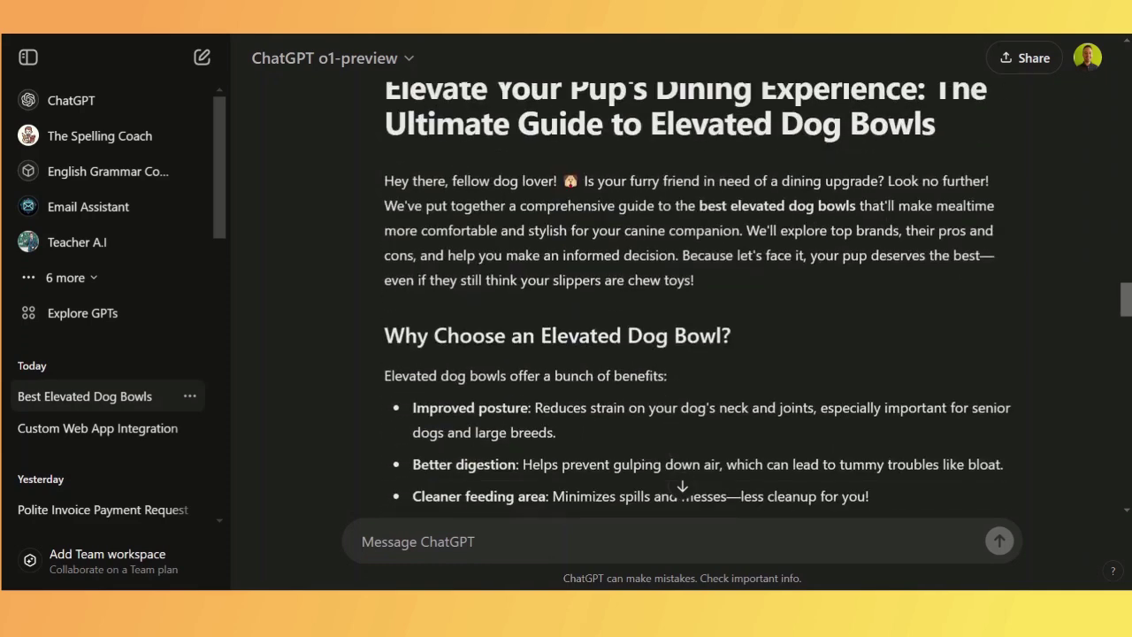
Review the rewritten article's title, introduction and benefits list, highlighting the line "even if they still think your slippers are chew toys!".
{"action": "scroll", "coordinate": [425, 288], "scroll_direction": "up", "scroll_amount": 3}
{"action": "scroll", "coordinate": [654, 504], "scroll_direction": "down", "scroll_amount": 2}
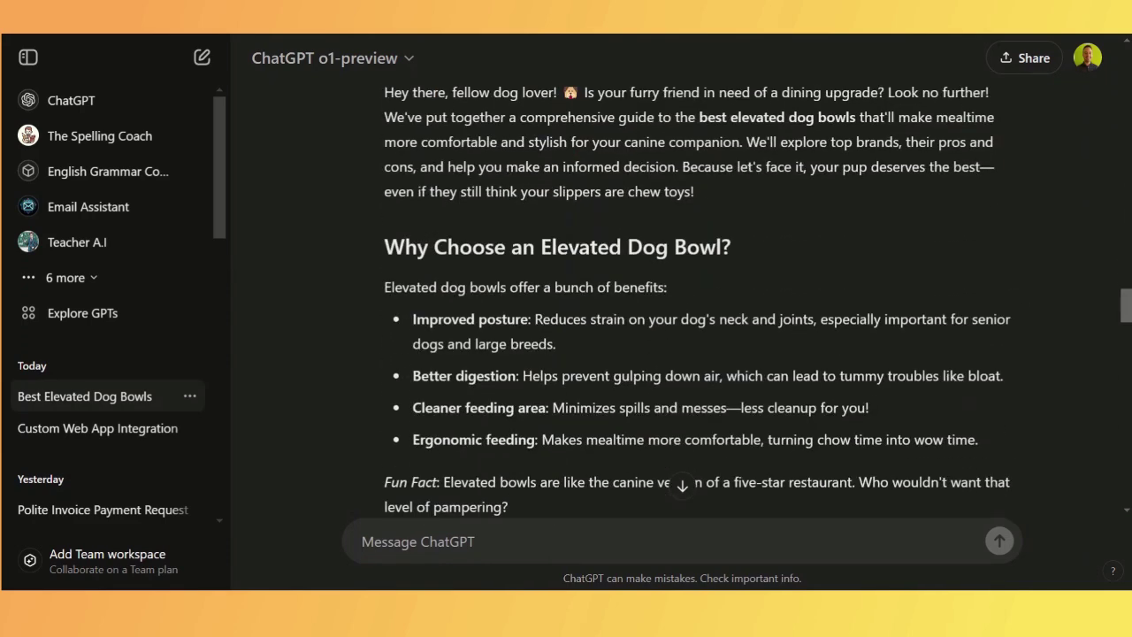
{"action": "scroll", "coordinate": [669, 300], "scroll_direction": "up", "scroll_amount": 2}
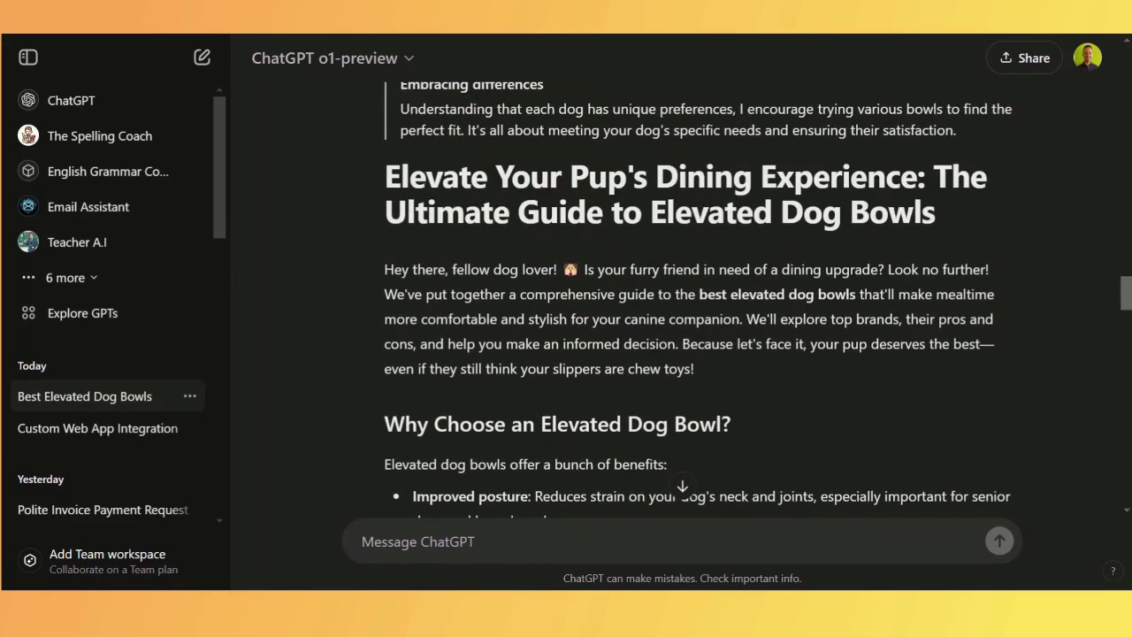
{"action": "left_click_drag", "start_coordinate": [487, 179], "coordinate": [366, 180]}
{"action": "left_click", "coordinate": [389, 196]}
{"action": "scroll", "coordinate": [669, 301], "scroll_direction": "down", "scroll_amount": 2}
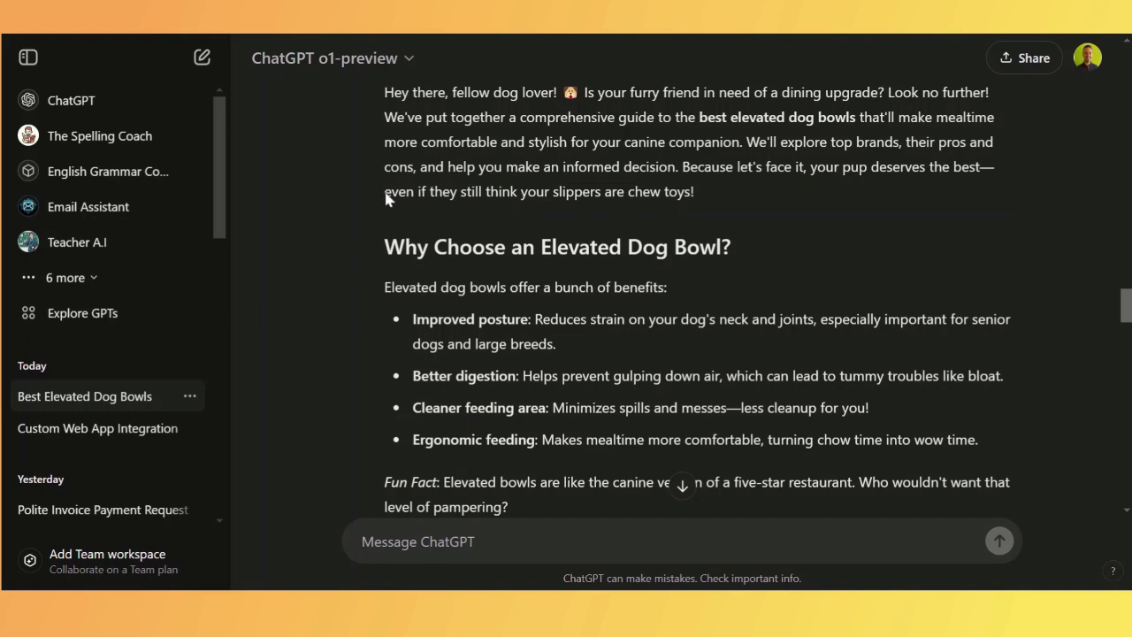
{"action": "left_click_drag", "start_coordinate": [384, 193], "coordinate": [709, 186]}
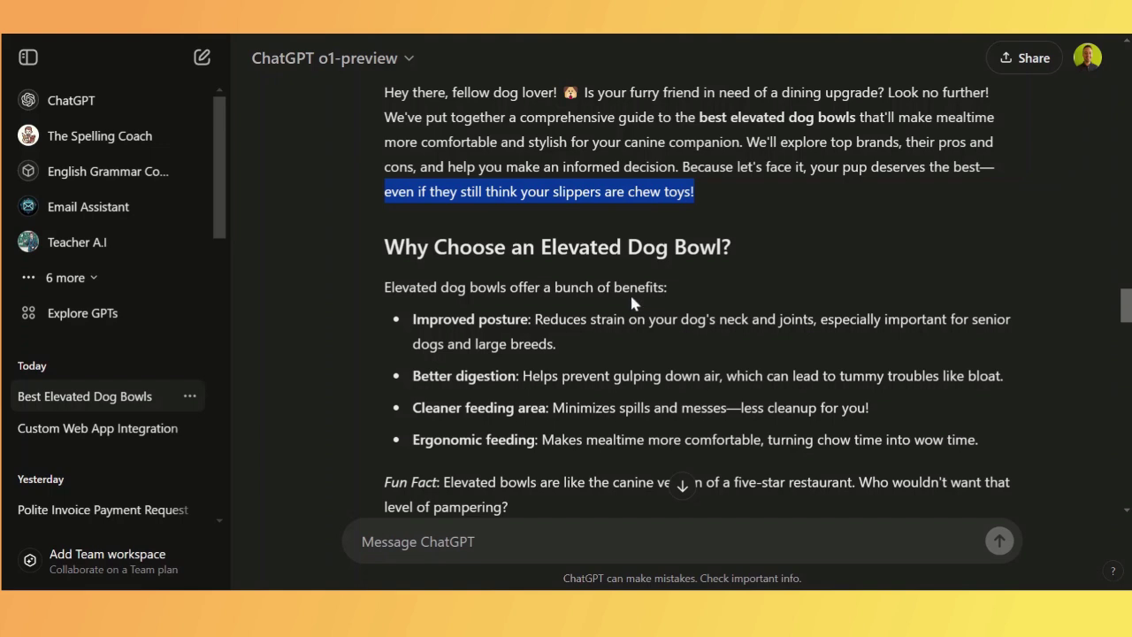
{"action": "left_click", "coordinate": [585, 279]}
Read through the "Top 5 Elevated Dog Bowl Brands" section, checking each brand's pros, cons and price range.
{"action": "scroll", "coordinate": [597, 326], "scroll_direction": "down", "scroll_amount": 2}
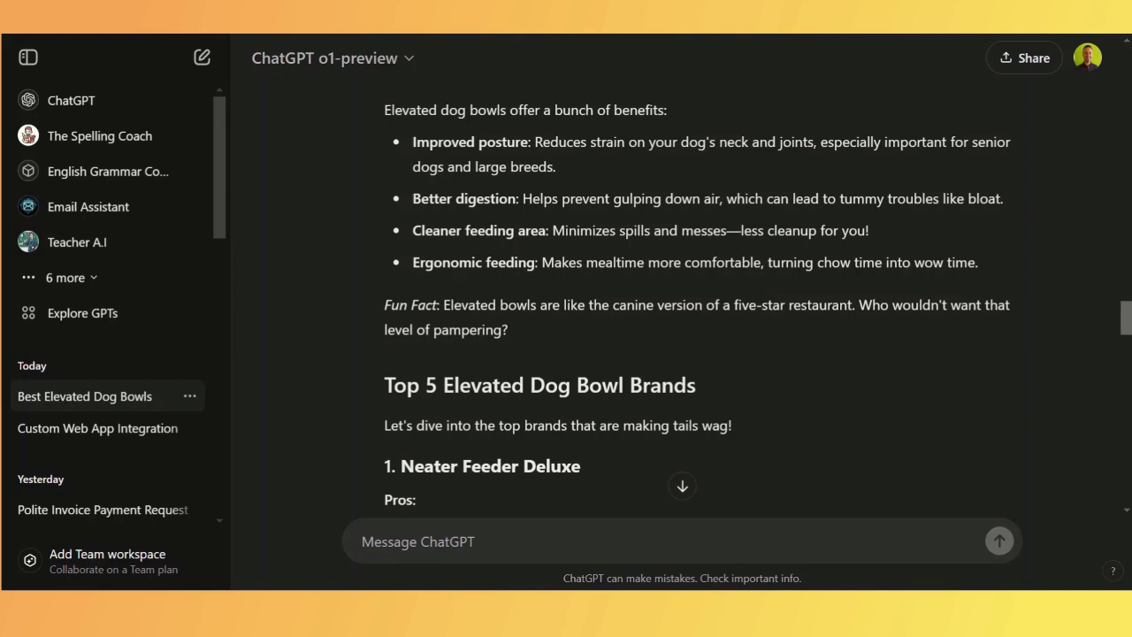
{"action": "scroll", "coordinate": [607, 144], "scroll_direction": "down", "scroll_amount": 3}
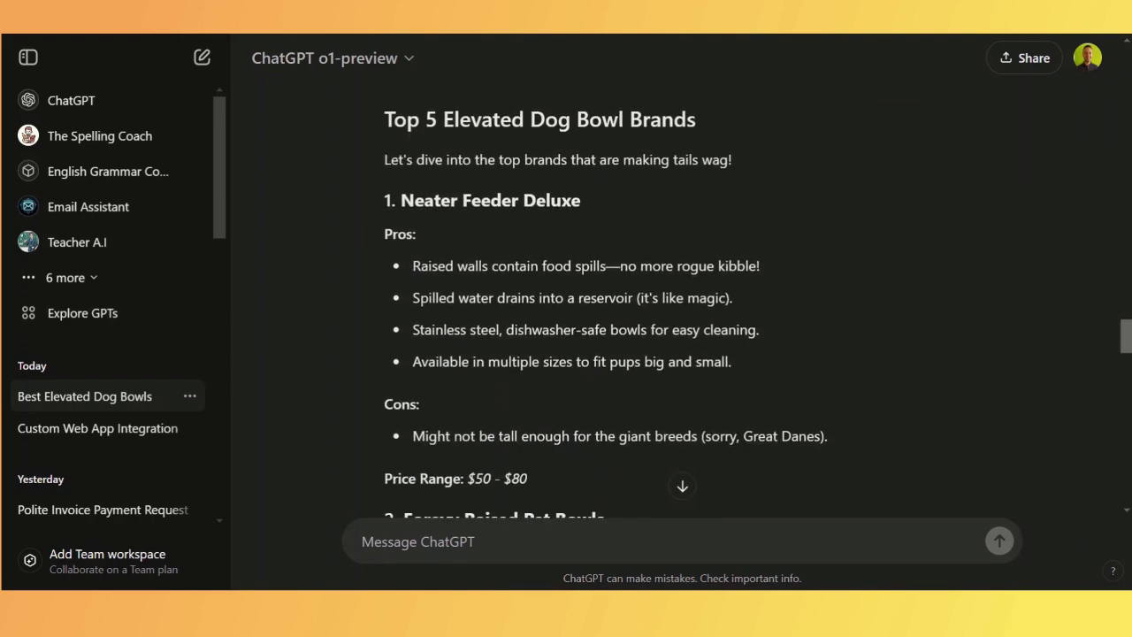
{"action": "scroll", "coordinate": [602, 239], "scroll_direction": "down", "scroll_amount": 1}
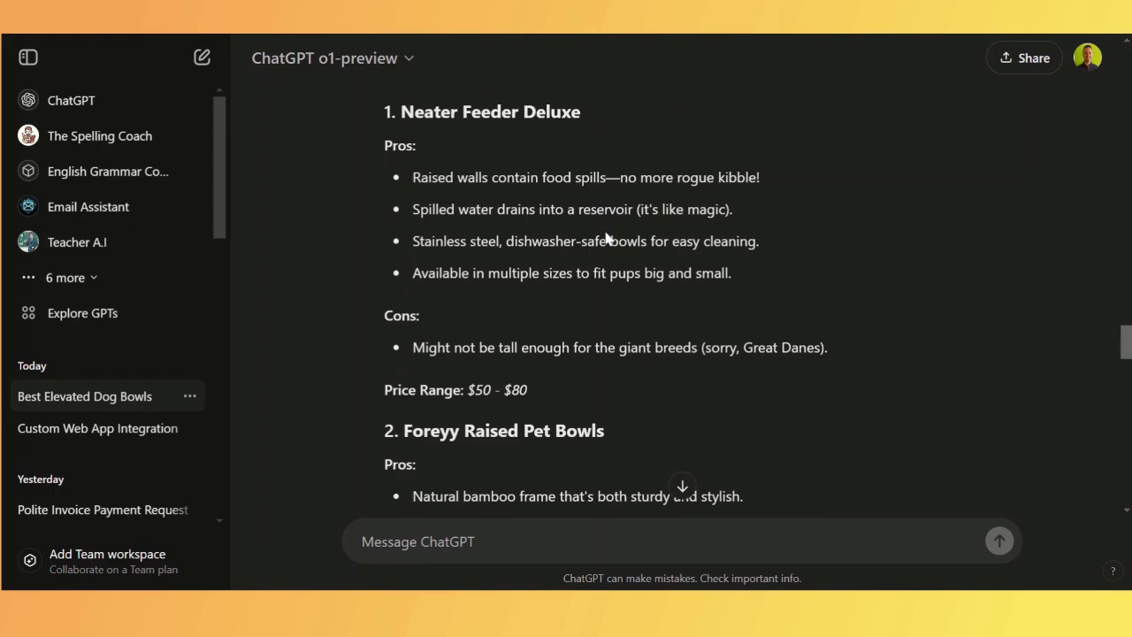
{"action": "scroll", "coordinate": [450, 232], "scroll_direction": "down", "scroll_amount": 2}
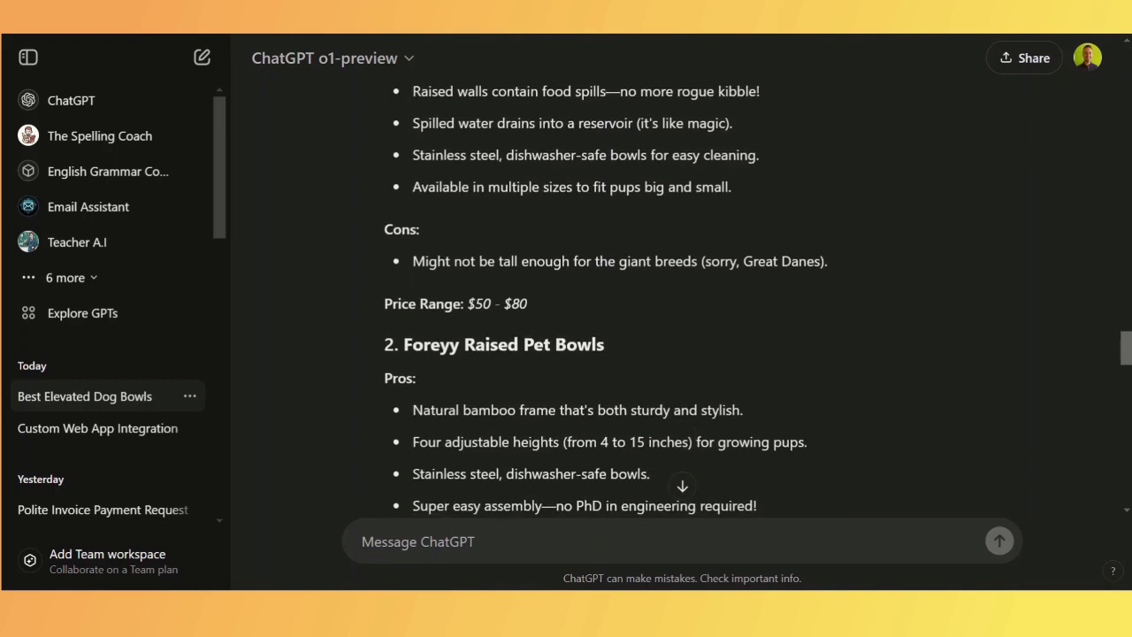
{"action": "scroll", "coordinate": [590, 240], "scroll_direction": "down", "scroll_amount": 4}
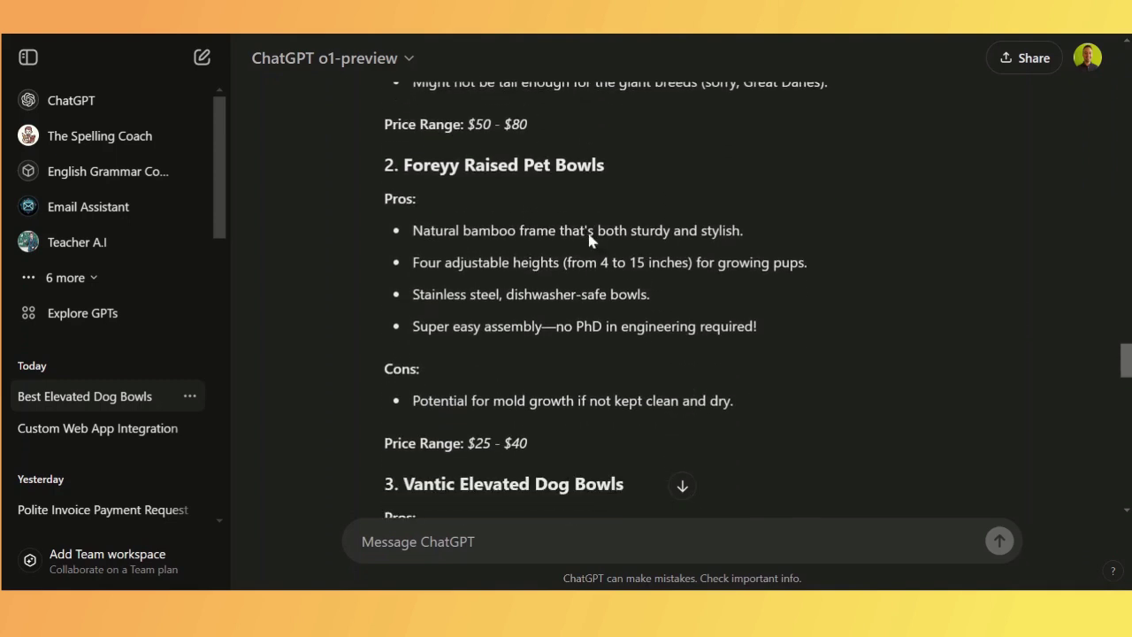
{"action": "scroll", "coordinate": [589, 241], "scroll_direction": "down", "scroll_amount": 4}
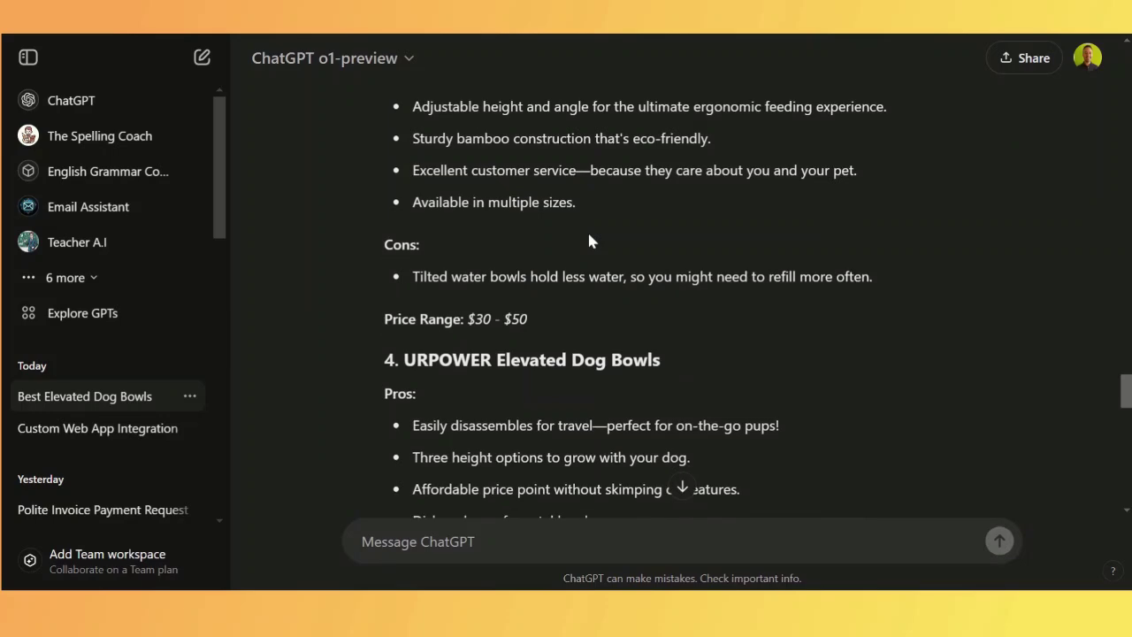
{"action": "scroll", "coordinate": [589, 241], "scroll_direction": "down", "scroll_amount": 5}
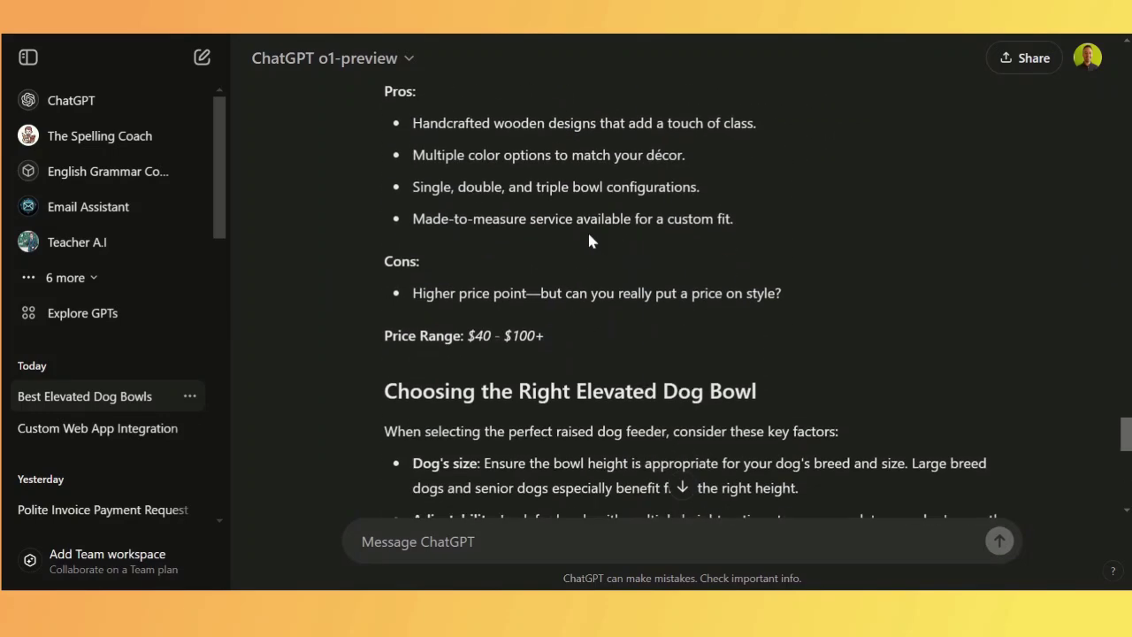
Read the "Choosing the Right Elevated Dog Bowl" and "Wrapping It Up" sections, highlight the Final Thought text, and return to the brand reviews.
{"action": "scroll", "coordinate": [589, 236], "scroll_direction": "down", "scroll_amount": 1}
{"action": "scroll", "coordinate": [587, 317], "scroll_direction": "down", "scroll_amount": 2}
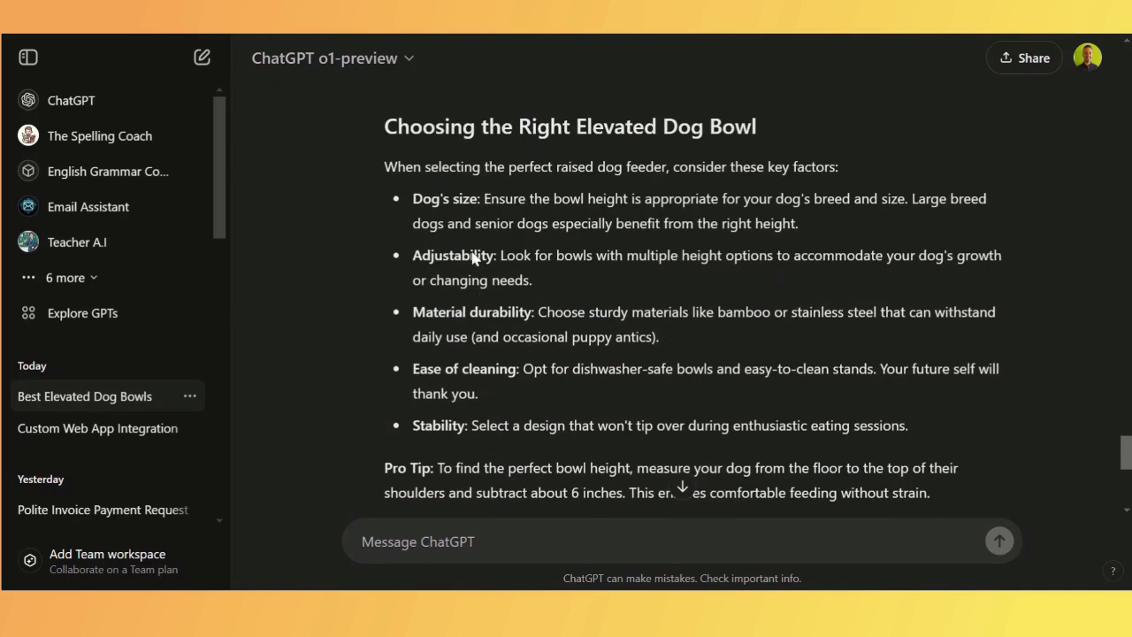
{"action": "scroll", "coordinate": [530, 372], "scroll_direction": "down", "scroll_amount": 1}
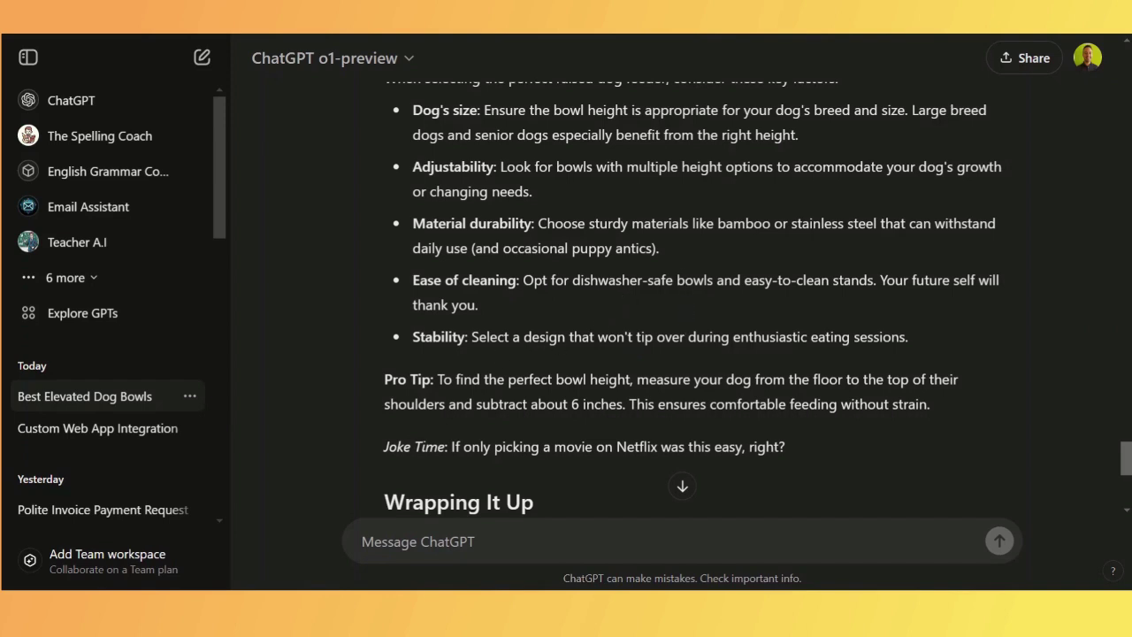
{"action": "scroll", "coordinate": [579, 323], "scroll_direction": "down", "scroll_amount": 1}
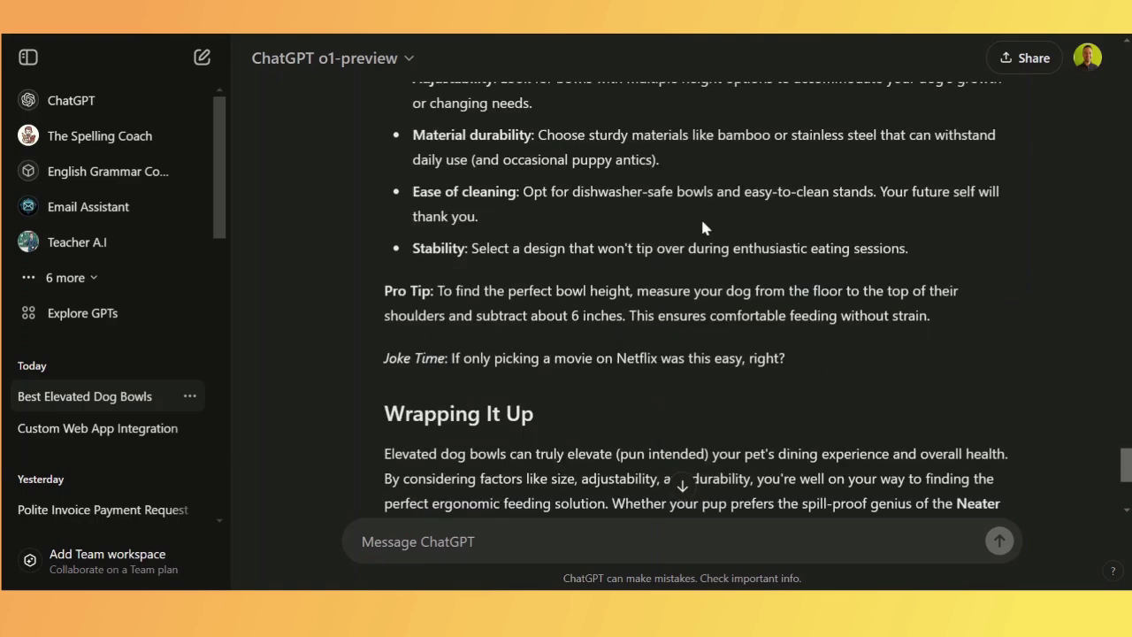
{"action": "scroll", "coordinate": [700, 217], "scroll_direction": "down", "scroll_amount": 1}
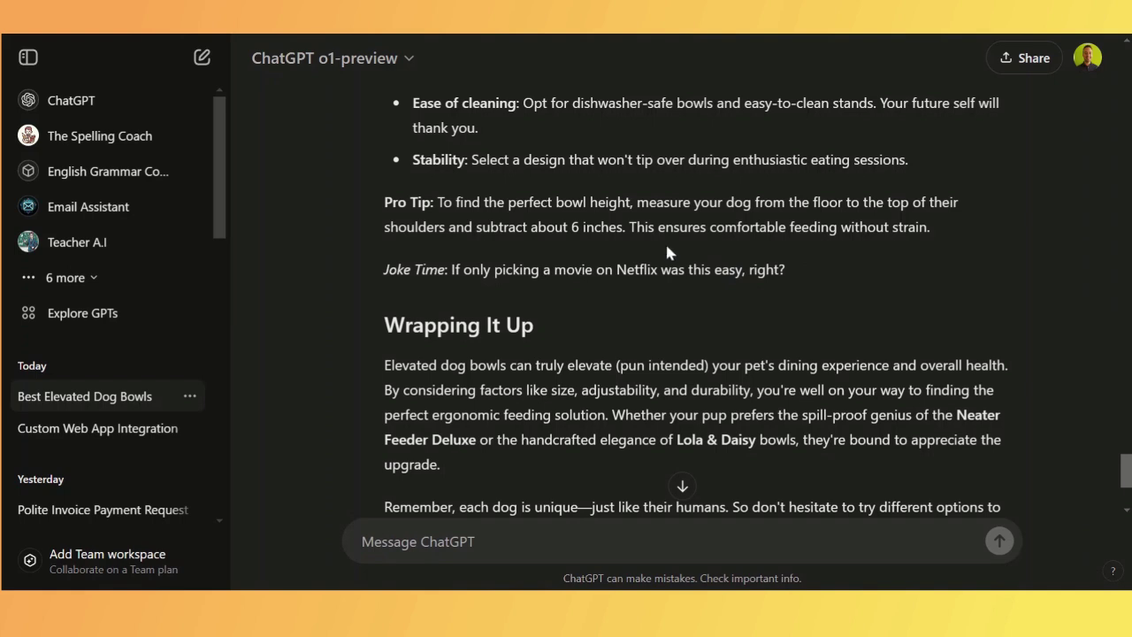
{"action": "scroll", "coordinate": [669, 250], "scroll_direction": "down", "scroll_amount": 1}
{"action": "scroll", "coordinate": [642, 268], "scroll_direction": "down", "scroll_amount": 1}
{"action": "scroll", "coordinate": [642, 268], "scroll_direction": "down", "scroll_amount": 1}
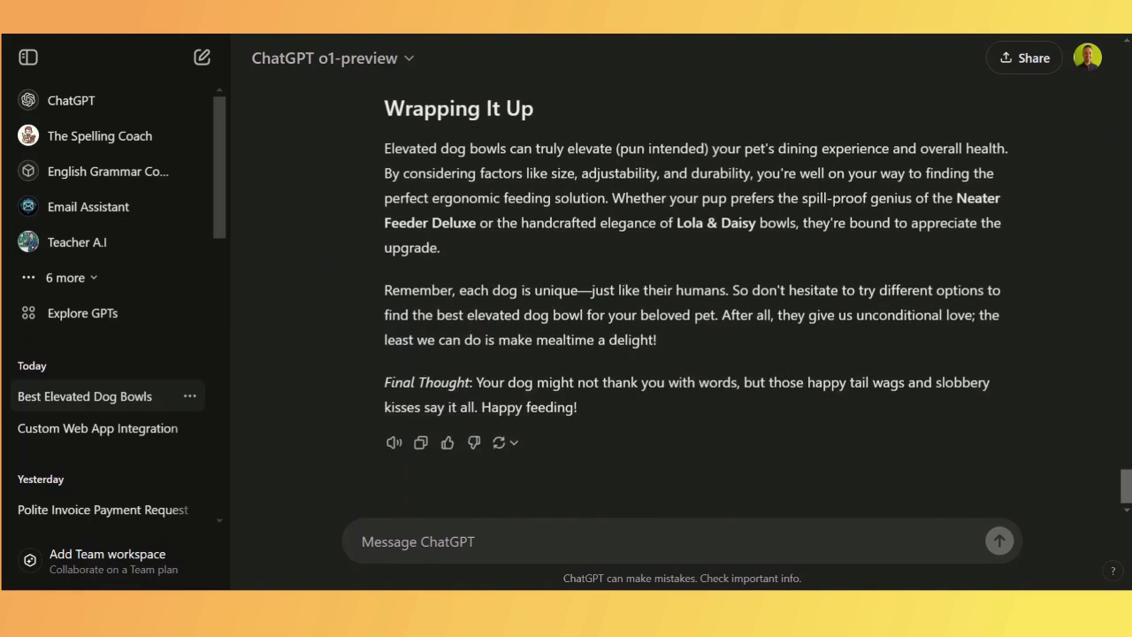
{"action": "left_click_drag", "start_coordinate": [473, 382], "coordinate": [591, 409]}
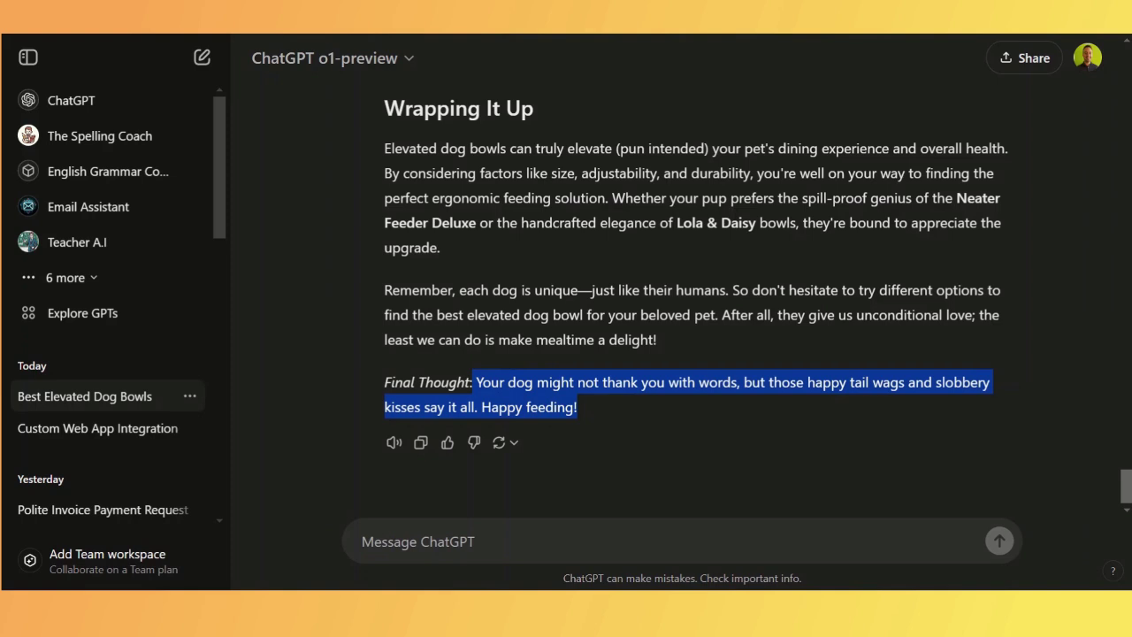
{"action": "scroll", "coordinate": [574, 309], "scroll_direction": "up", "scroll_amount": 1}
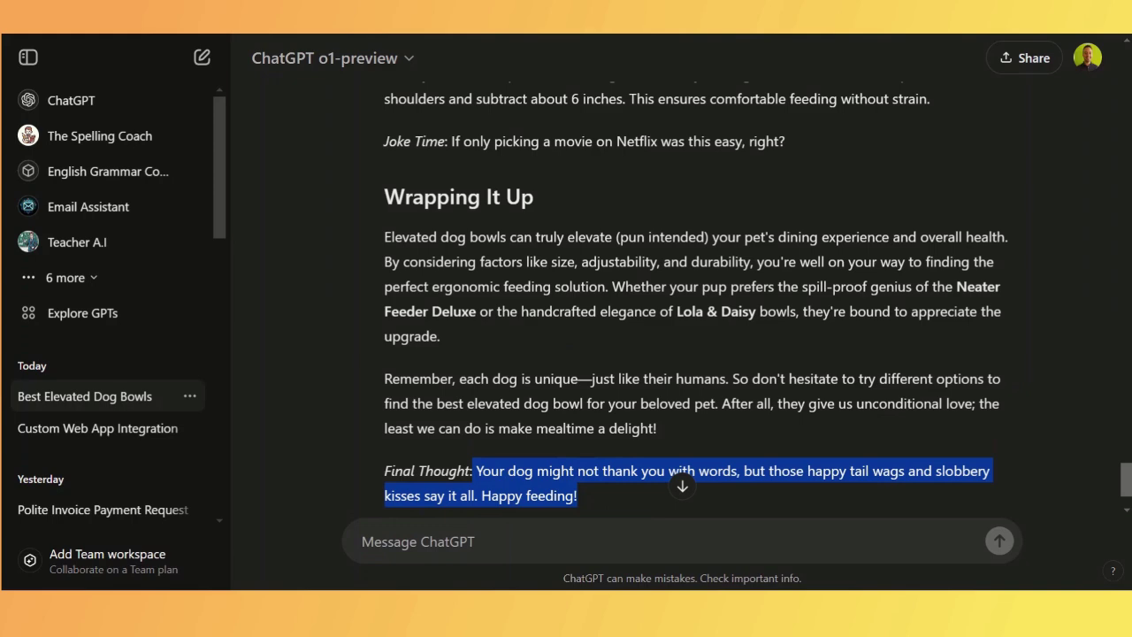
{"action": "scroll", "coordinate": [548, 319], "scroll_direction": "up", "scroll_amount": 10}
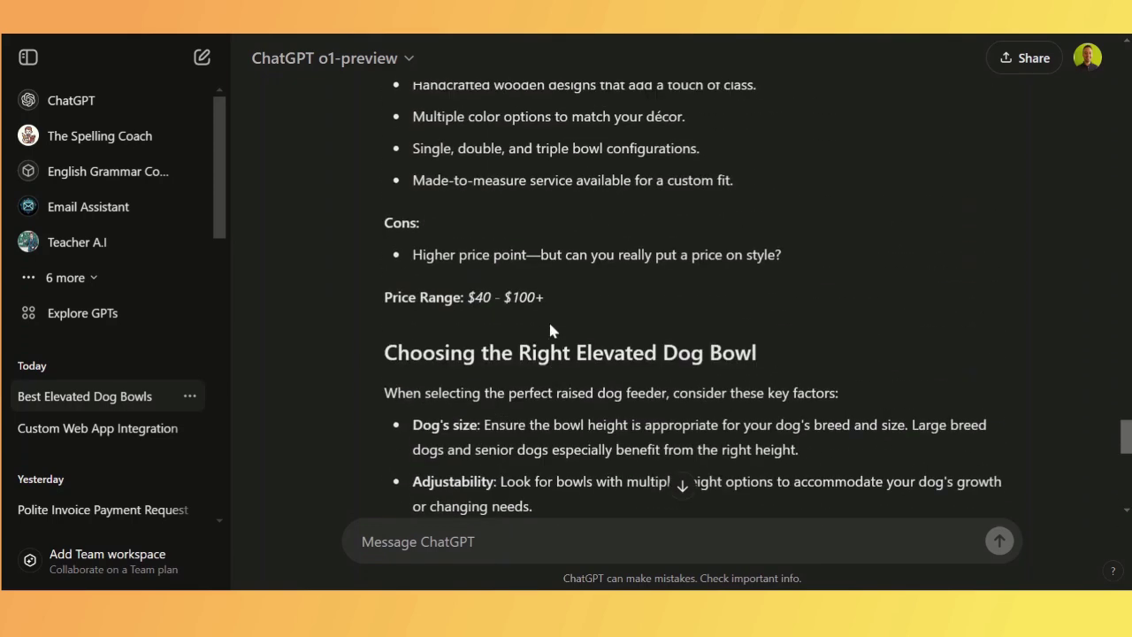
{"action": "scroll", "coordinate": [549, 329], "scroll_direction": "up", "scroll_amount": 12}
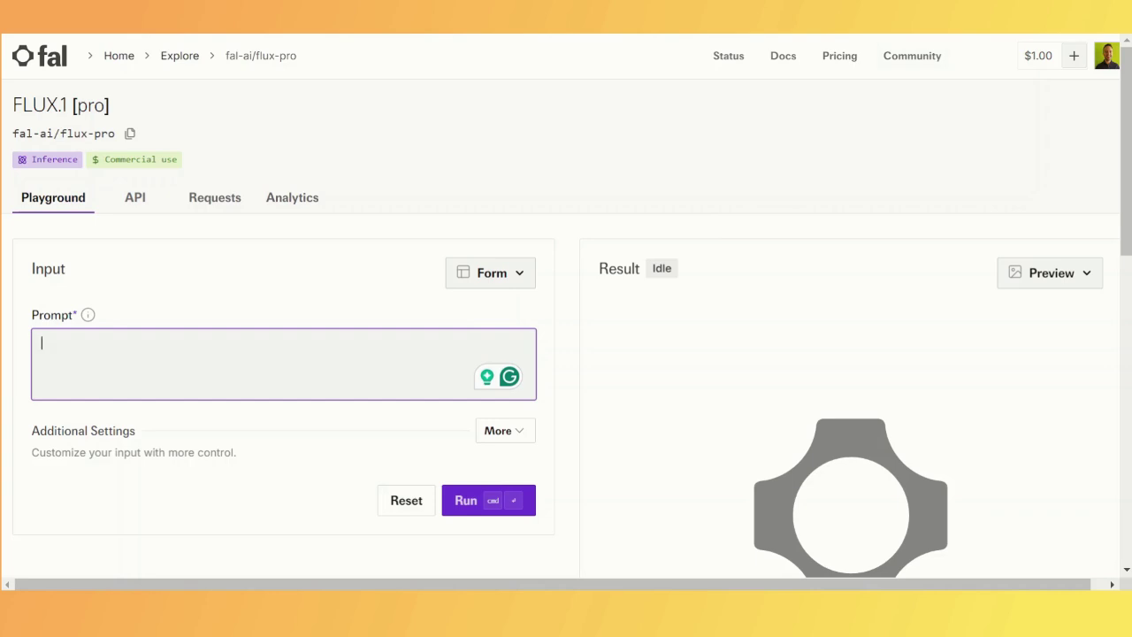
In fal FLUX.1 [pro], generate a realistic image of a dog eating from an elevated bowl in a small, quaint house, looking out at a beautiful rainforest.
{"action": "type", "text": "A dog eating from an elevated dog bowl. Looking"}
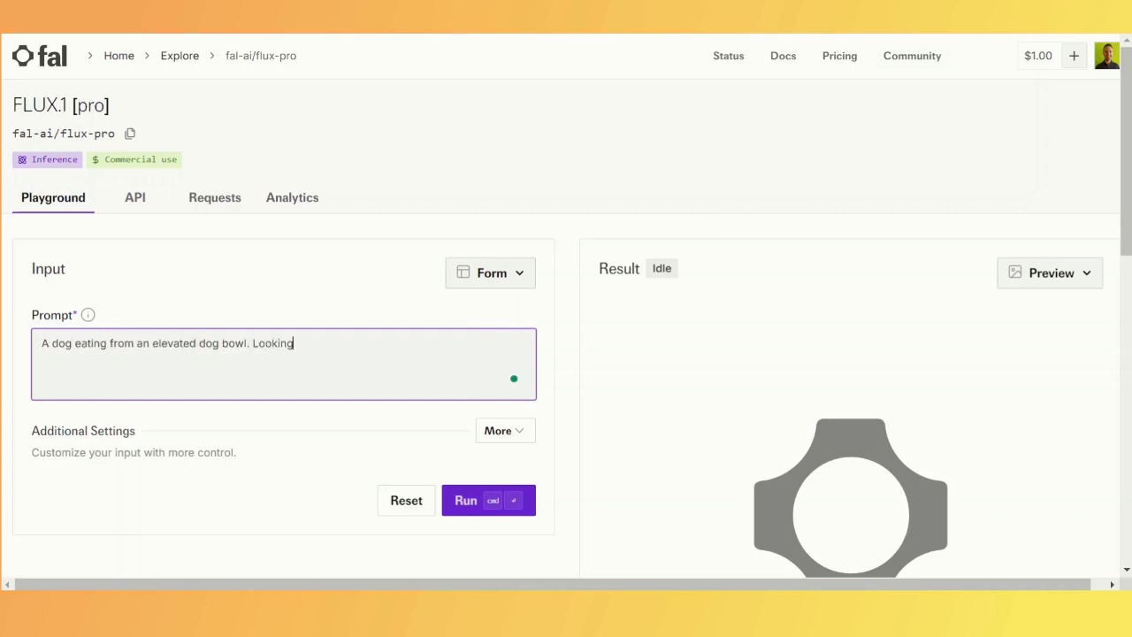
{"action": "type", "text": " out at a beautiful rainforest."}
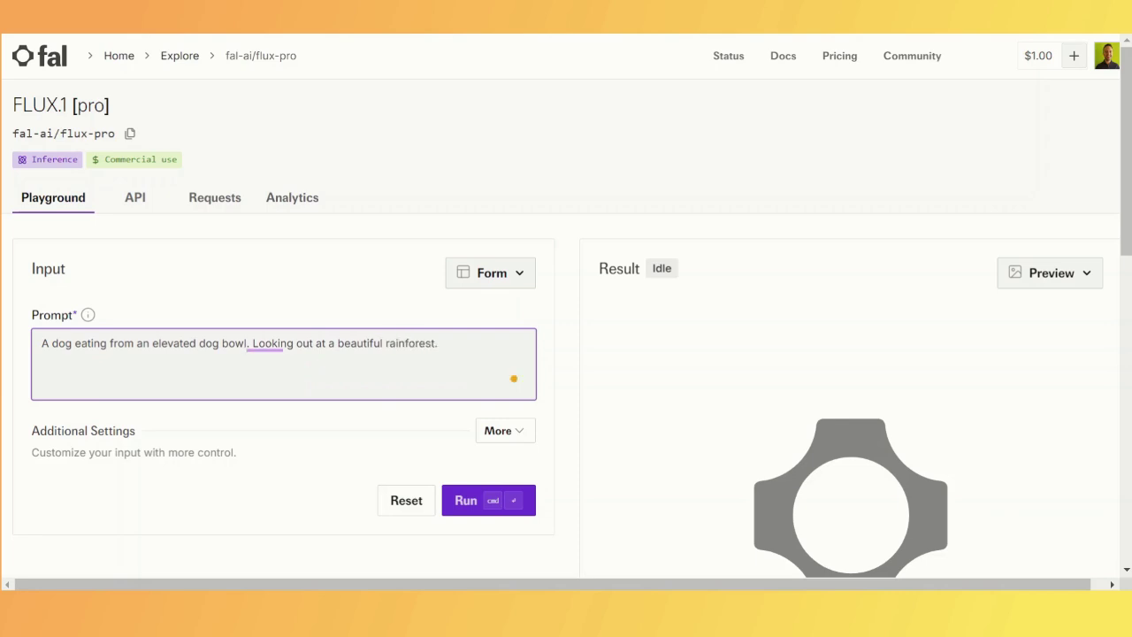
{"action": "type", "text": " The house is small and quaint."}
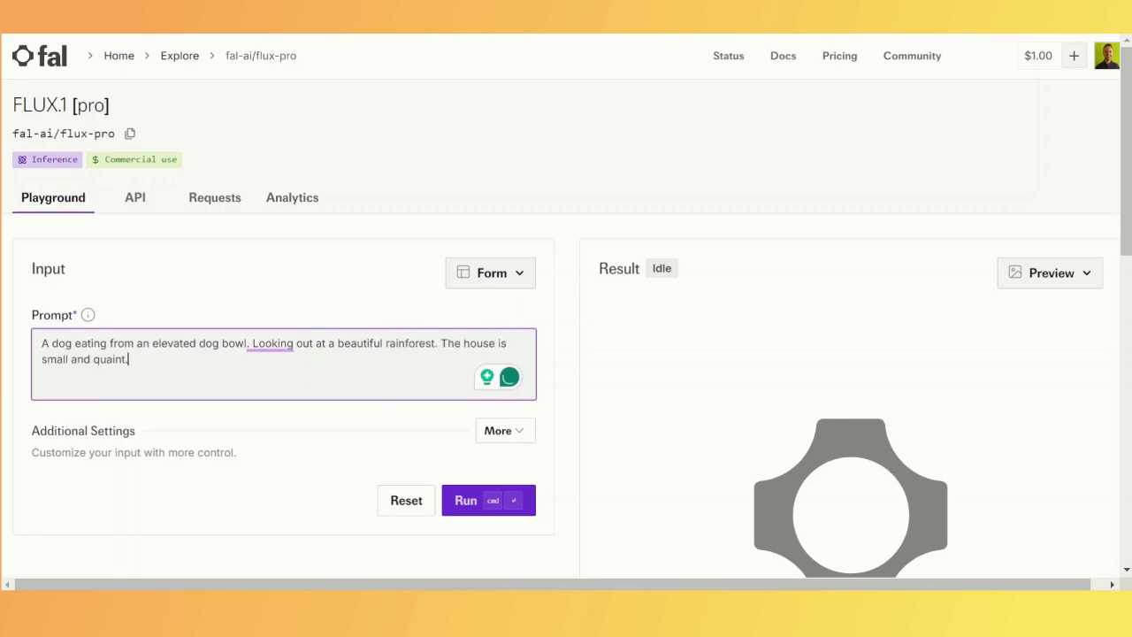
{"action": "type", "text": " Realistic. Okay, let's"}
{"action": "left_click", "coordinate": [465, 501]}
{"action": "type", "text": "try that."}
{"action": "scroll", "coordinate": [971, 195], "scroll_direction": "down", "scroll_amount": 3}
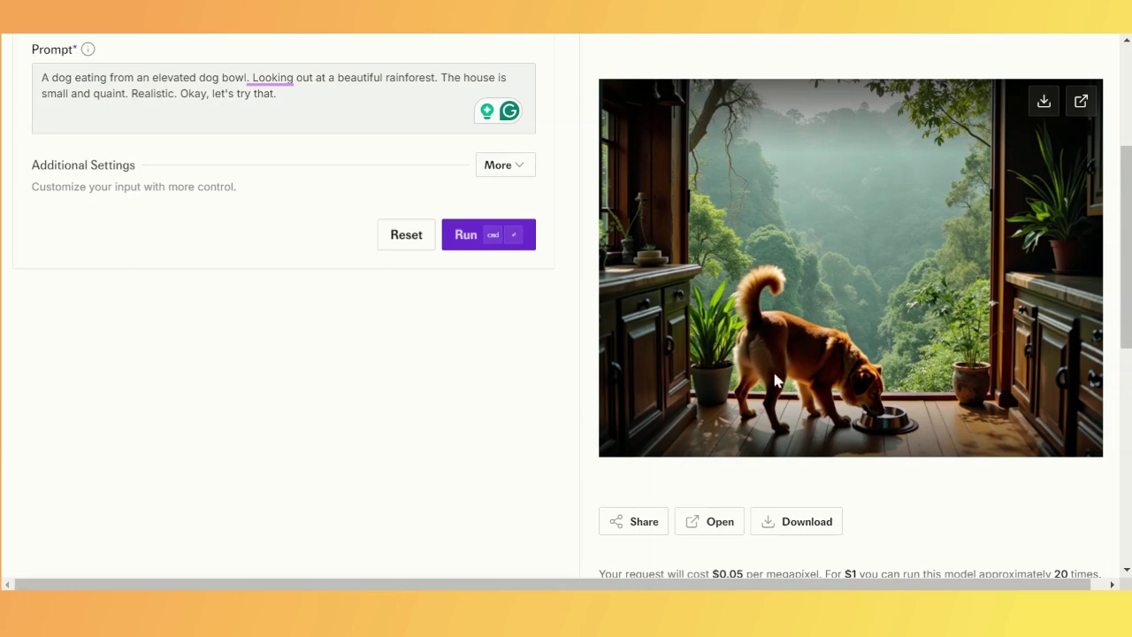
Inspect the generated image, comparing the dog, the bowl, the house interior and the rainforest view with the prompt.
{"action": "scroll", "coordinate": [863, 375], "scroll_direction": "up", "scroll_amount": 2}
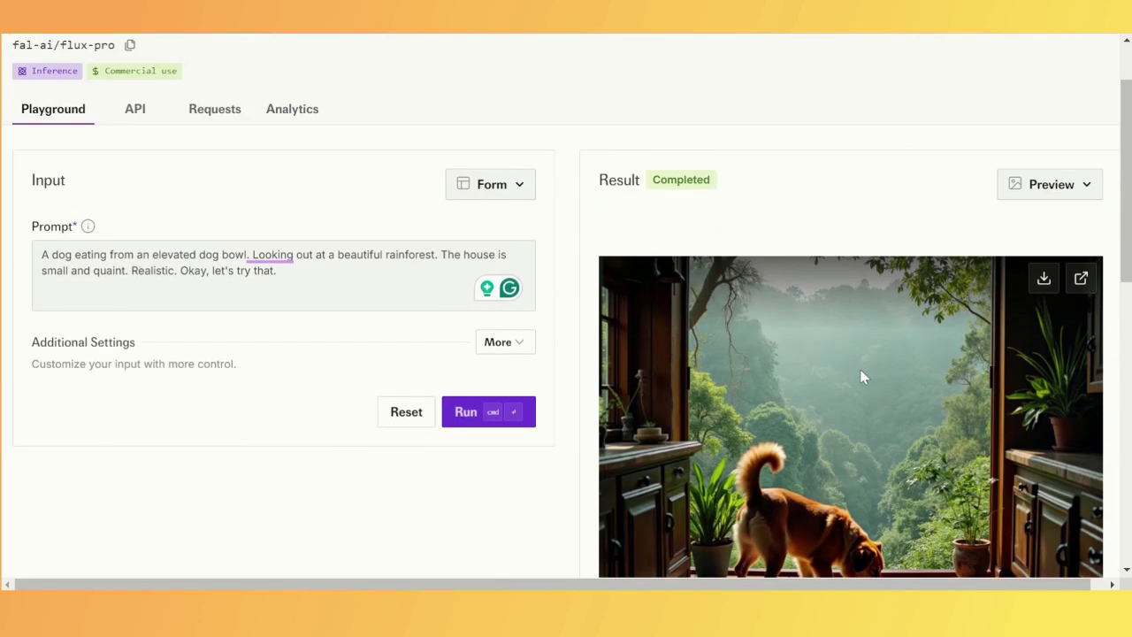
{"action": "scroll", "coordinate": [891, 328], "scroll_direction": "down", "scroll_amount": 1}
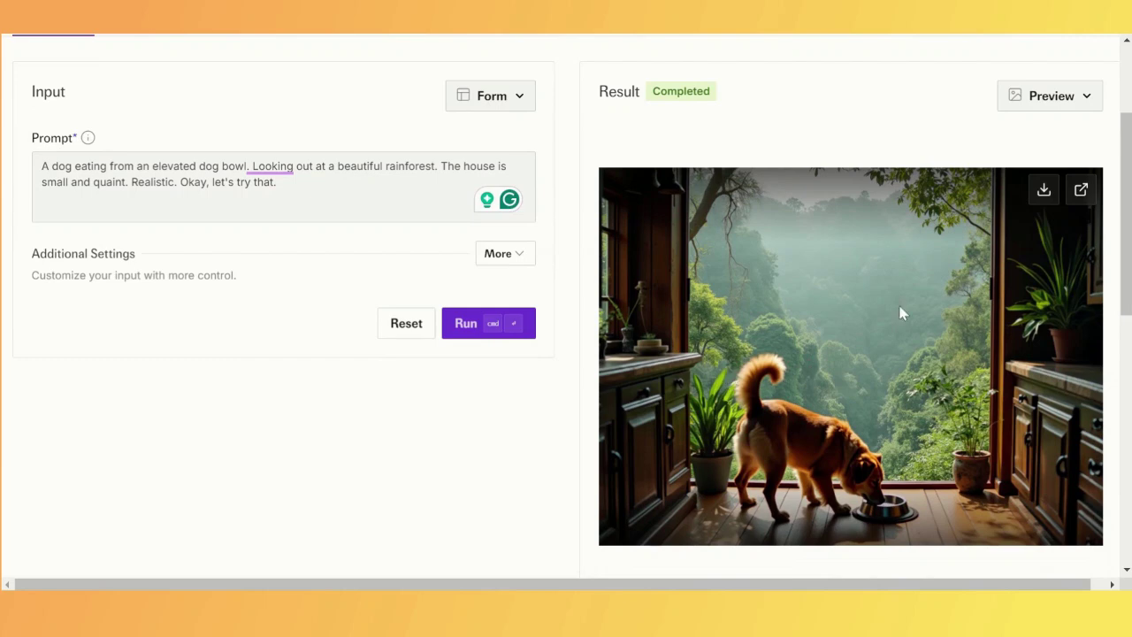
{"action": "scroll", "coordinate": [815, 323], "scroll_direction": "down", "scroll_amount": 1}
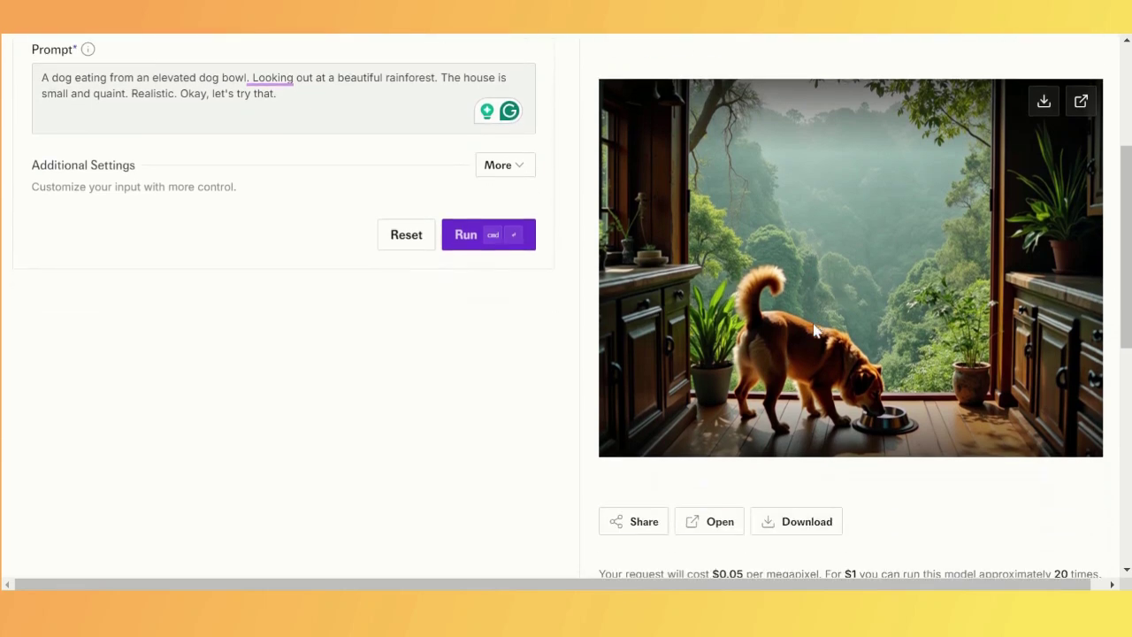
{"action": "scroll", "coordinate": [910, 363], "scroll_direction": "up", "scroll_amount": 1}
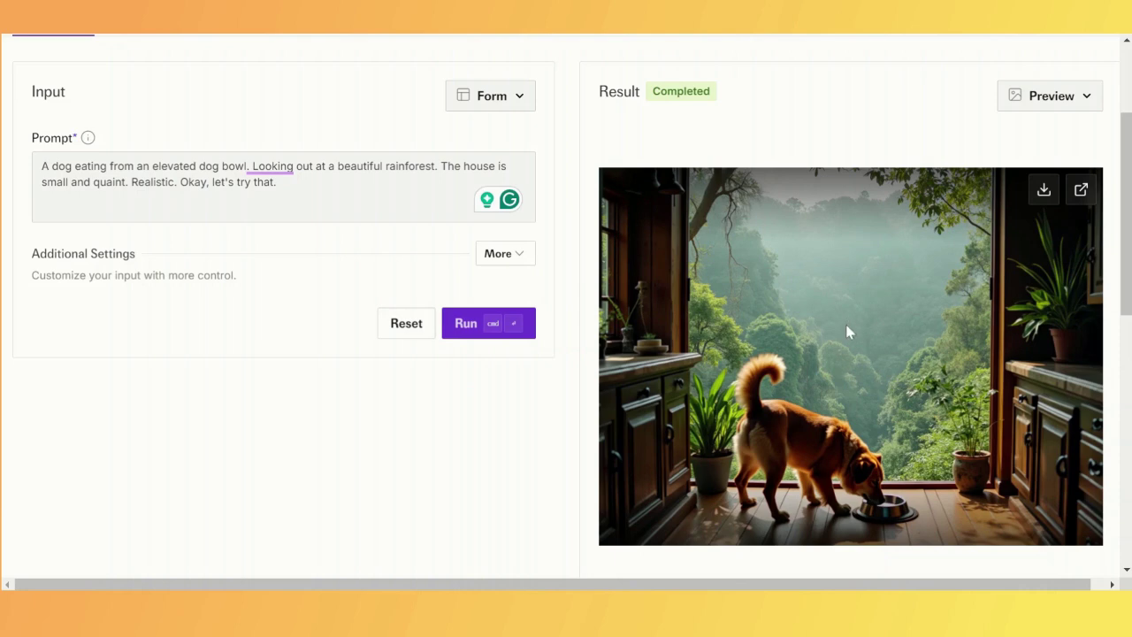
{"action": "scroll", "coordinate": [894, 323], "scroll_direction": "down", "scroll_amount": 1}
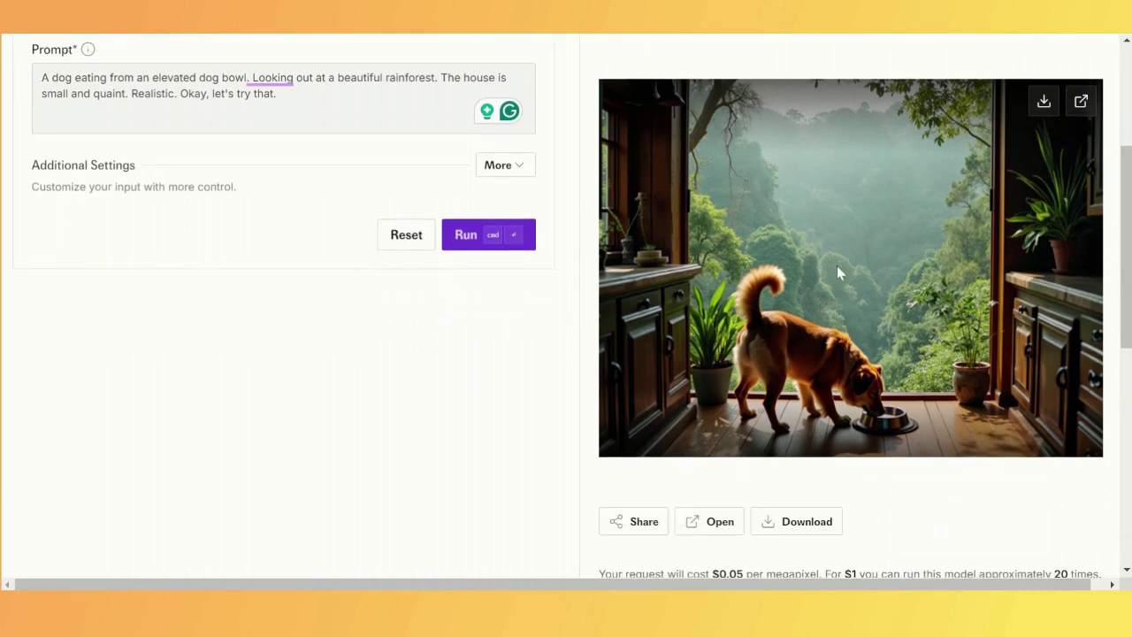
{"action": "scroll", "coordinate": [819, 321], "scroll_direction": "up", "scroll_amount": 1}
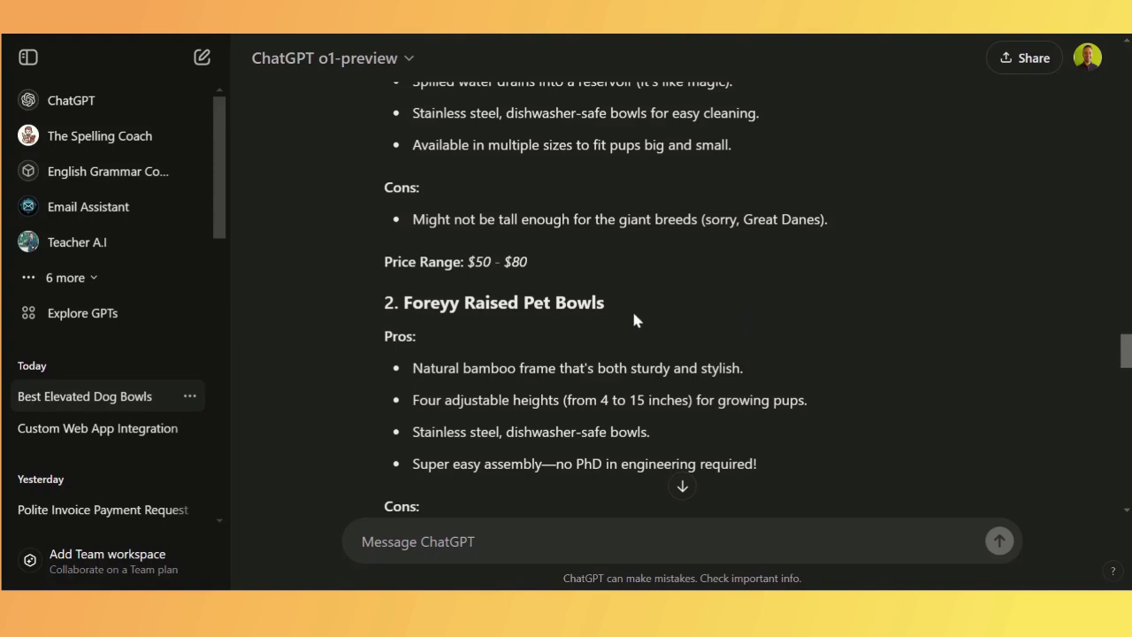
{"action": "scroll", "coordinate": [634, 320], "scroll_direction": "up", "scroll_amount": 2}
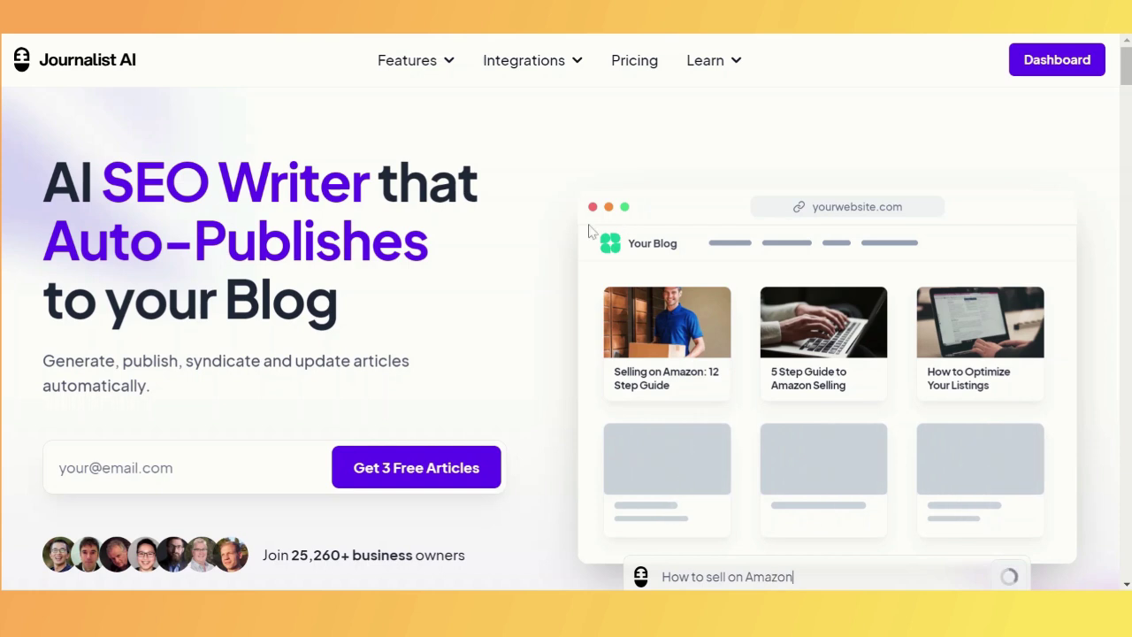
In Journalist AI, open the dashboard and start an SEO article in Keyword + Title mode with the focus keyword "best elevated dog bowl".
{"action": "left_click", "coordinate": [579, 68]}
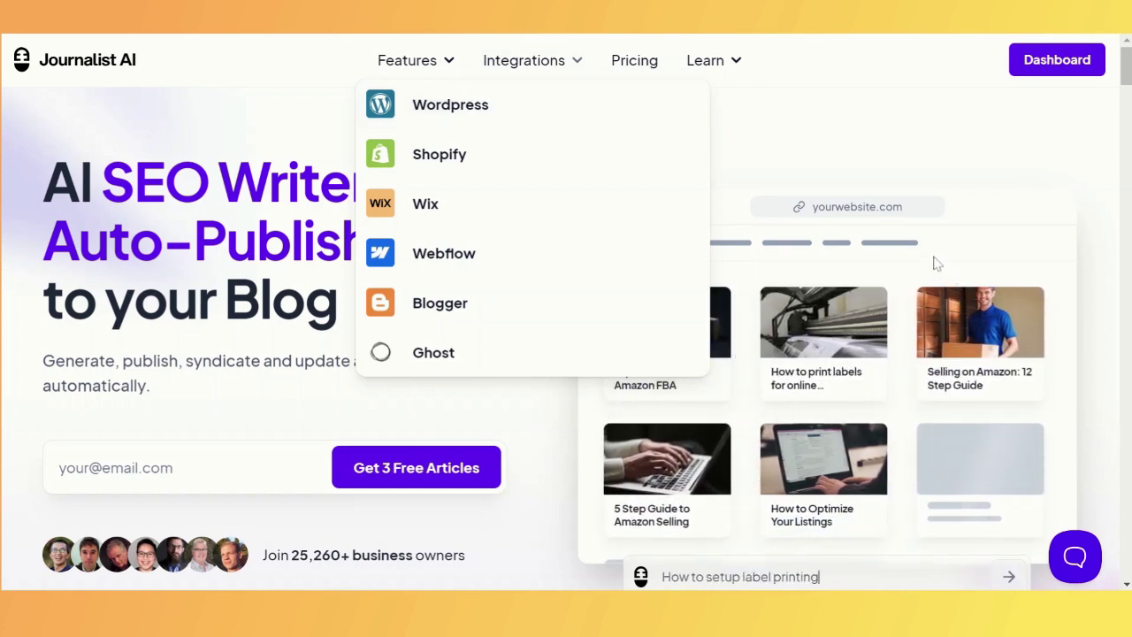
{"action": "left_click", "coordinate": [1044, 73]}
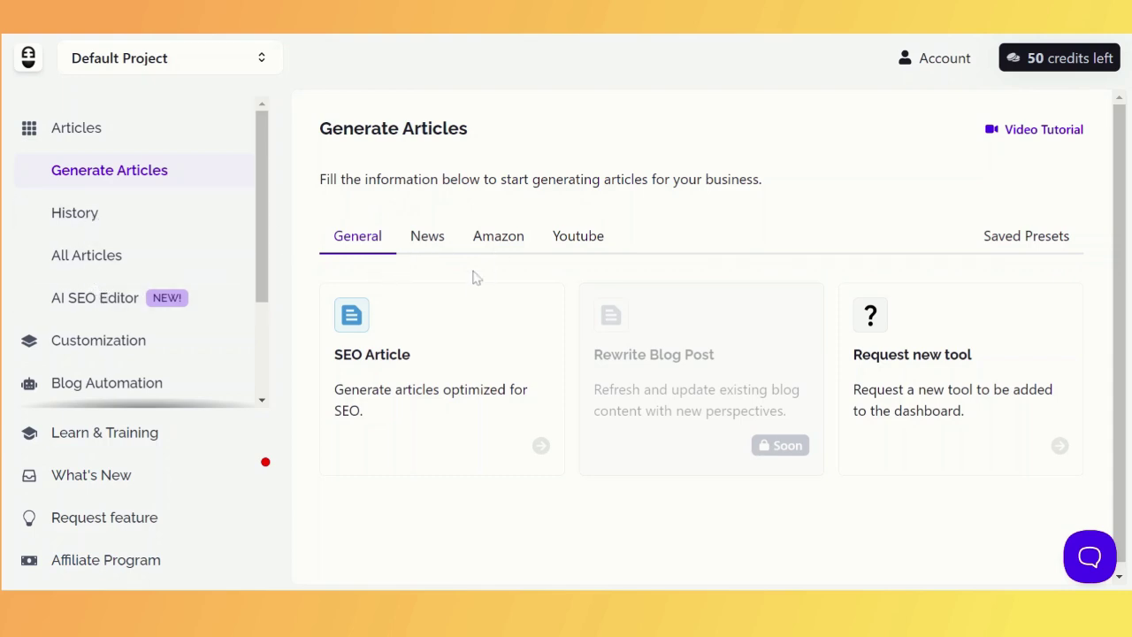
{"action": "left_click", "coordinate": [366, 328]}
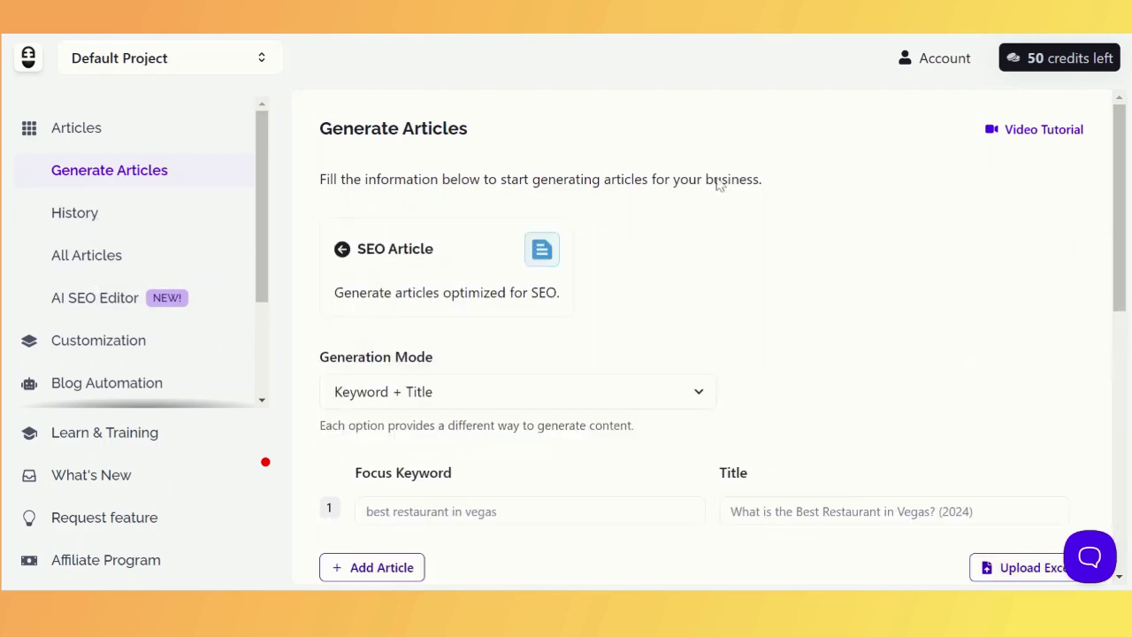
{"action": "scroll", "coordinate": [778, 207], "scroll_direction": "down", "scroll_amount": 2}
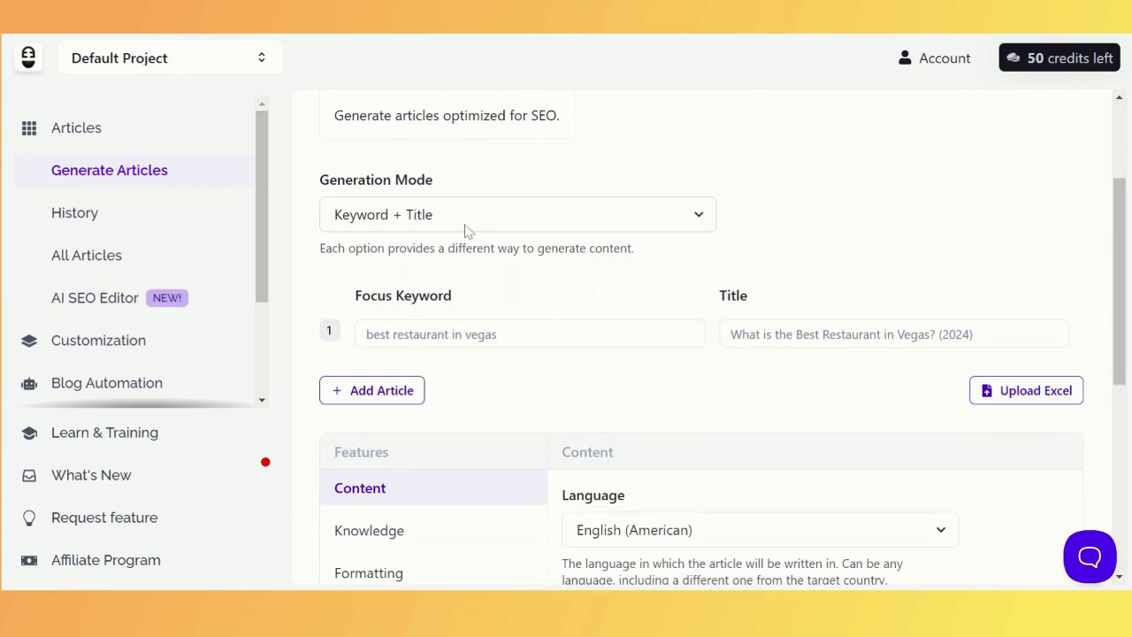
{"action": "left_click", "coordinate": [612, 218]}
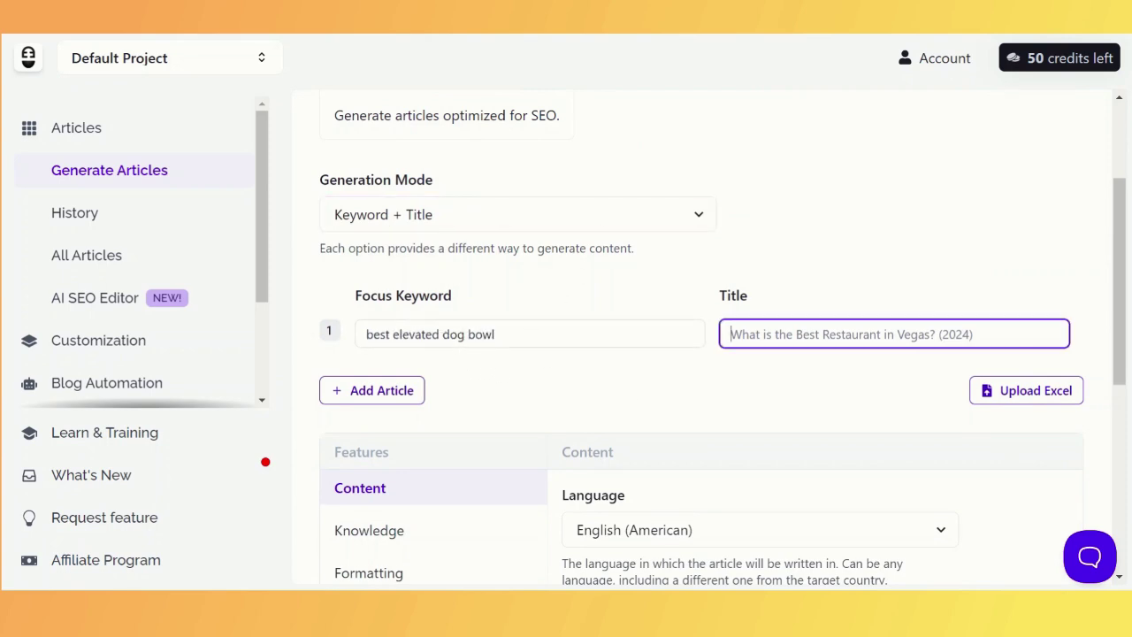
Review the article's Content, Knowledge and Formatting settings, and open the Structure settings.
{"action": "scroll", "coordinate": [460, 360], "scroll_direction": "down", "scroll_amount": 2}
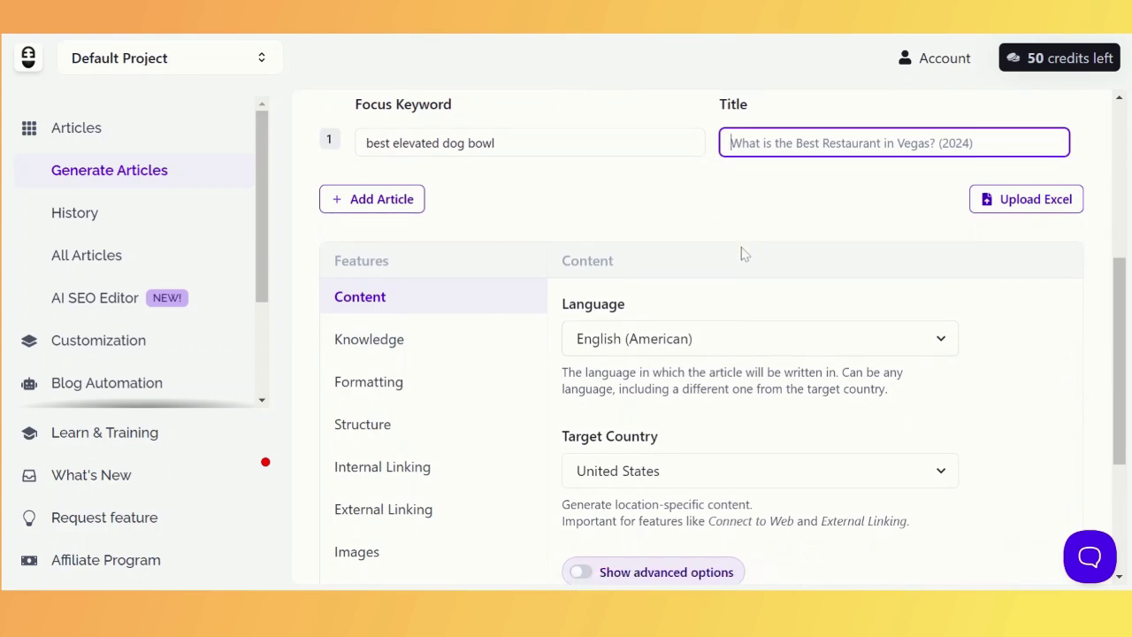
{"action": "scroll", "coordinate": [714, 408], "scroll_direction": "down", "scroll_amount": 1}
{"action": "left_click", "coordinate": [424, 281]}
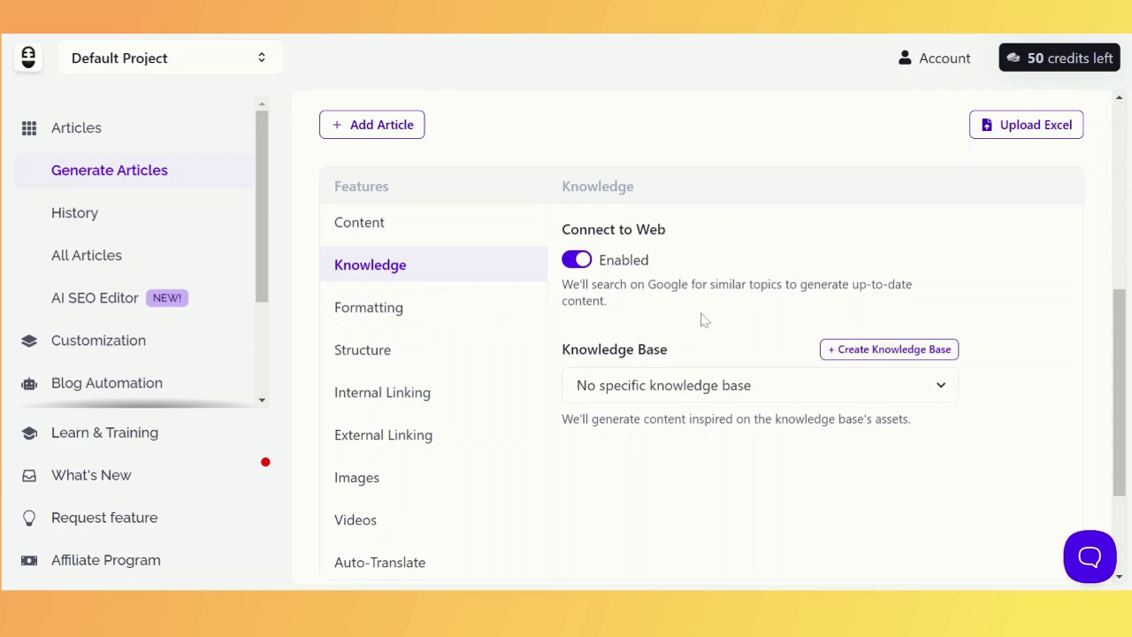
{"action": "left_click", "coordinate": [434, 311]}
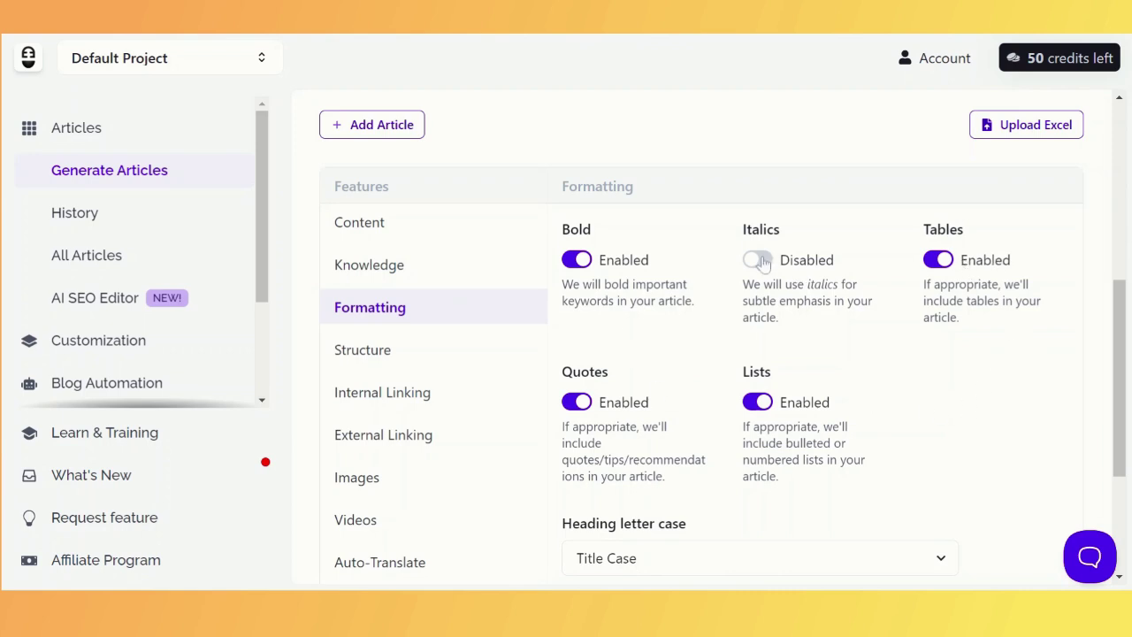
{"action": "left_click", "coordinate": [397, 356]}
Set the article title to "7 best elevated dog bowl", reusing the wording of the focus keyword.
{"action": "scroll", "coordinate": [571, 336], "scroll_direction": "up", "scroll_amount": 3}
{"action": "left_click", "coordinate": [785, 336]}
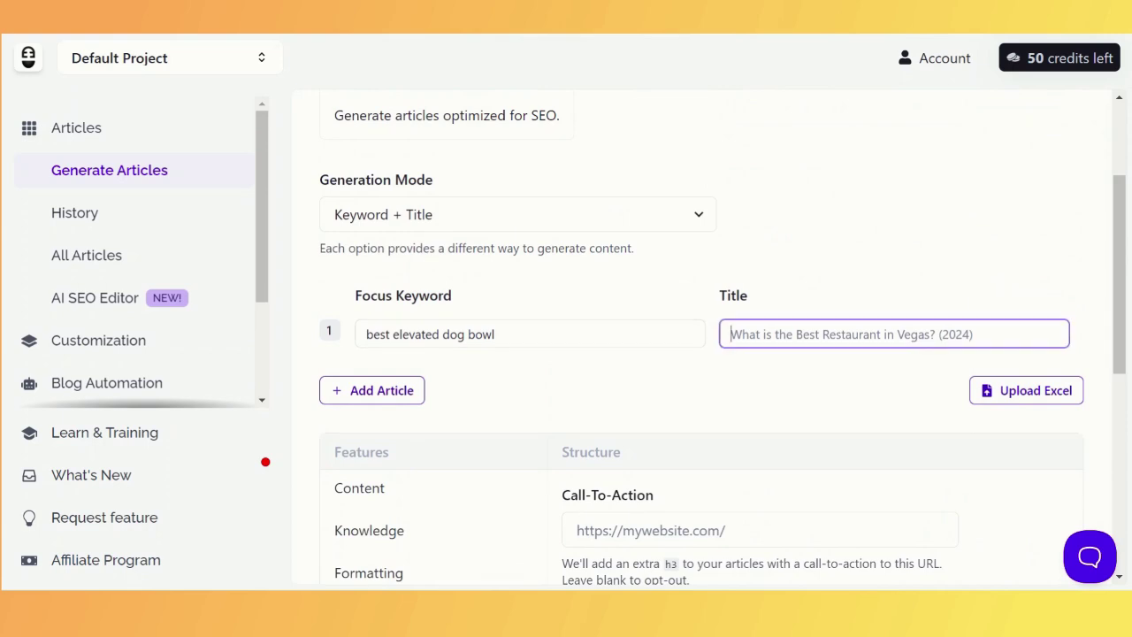
{"action": "type", "text": "7 b"}
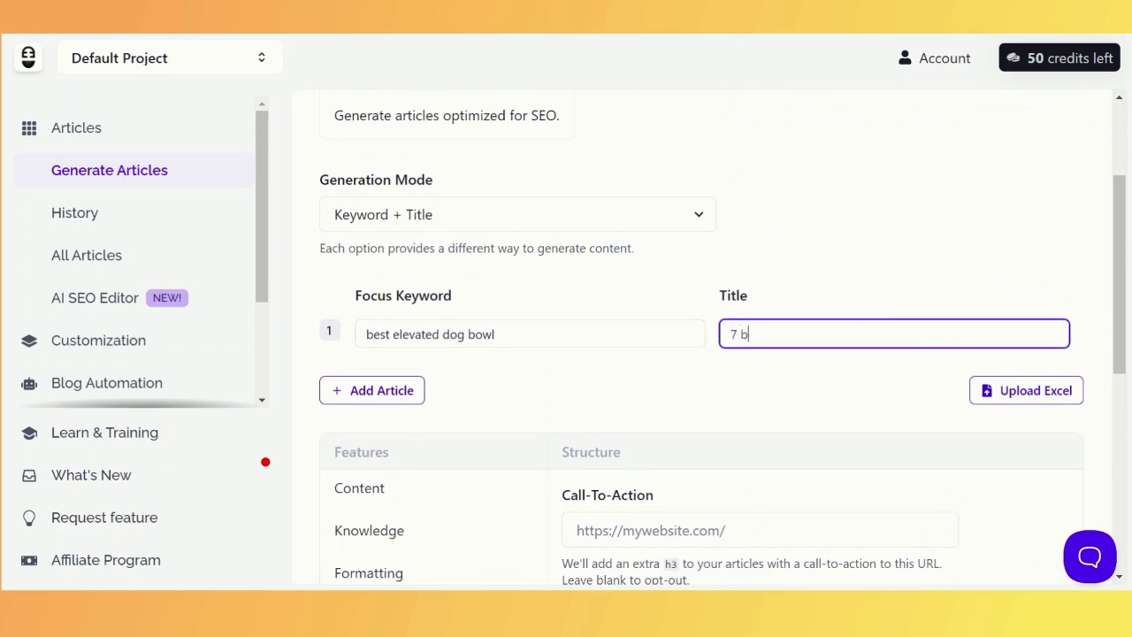
{"action": "type", "text": "est"}
{"action": "left_click_drag", "start_coordinate": [391, 334], "coordinate": [494, 334]}
{"action": "key", "text": "ctrl+c"}
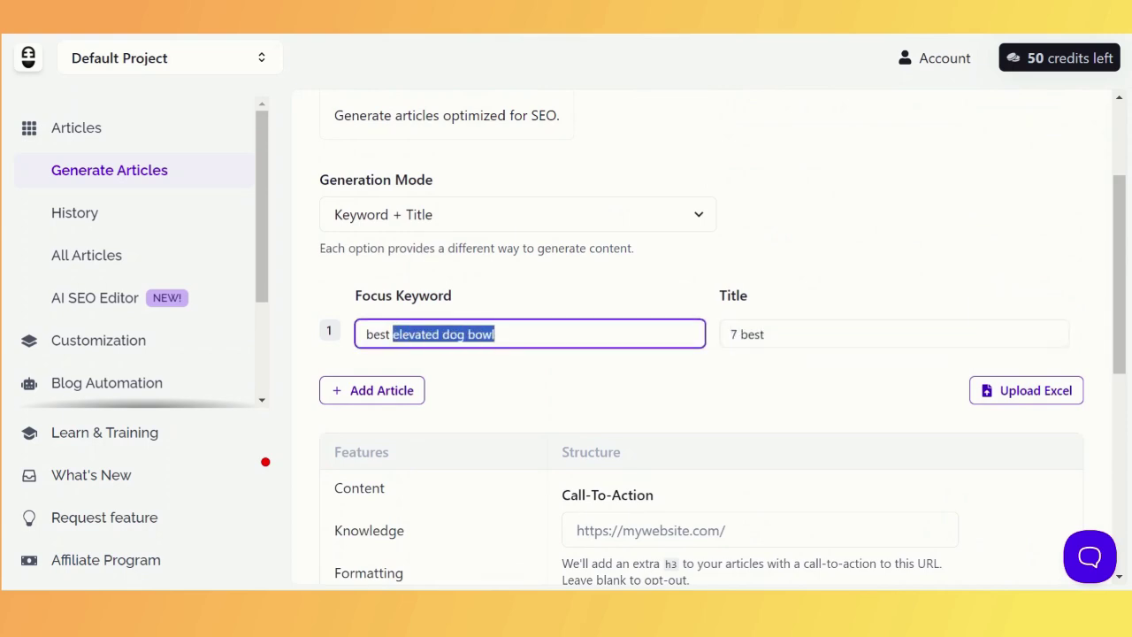
{"action": "left_click", "coordinate": [765, 334]}
{"action": "key", "text": "ctrl+v"}
Review the article's Structure, Internal Linking and External Linking settings.
{"action": "scroll", "coordinate": [728, 312], "scroll_direction": "down", "scroll_amount": 3}
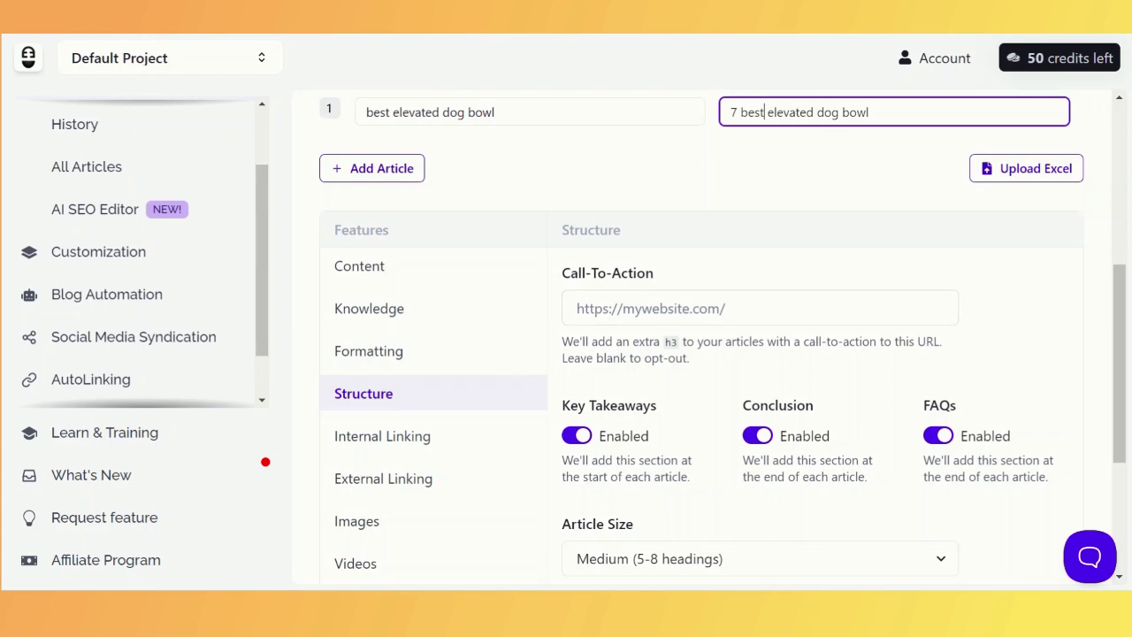
{"action": "scroll", "coordinate": [774, 298], "scroll_direction": "down", "scroll_amount": 1}
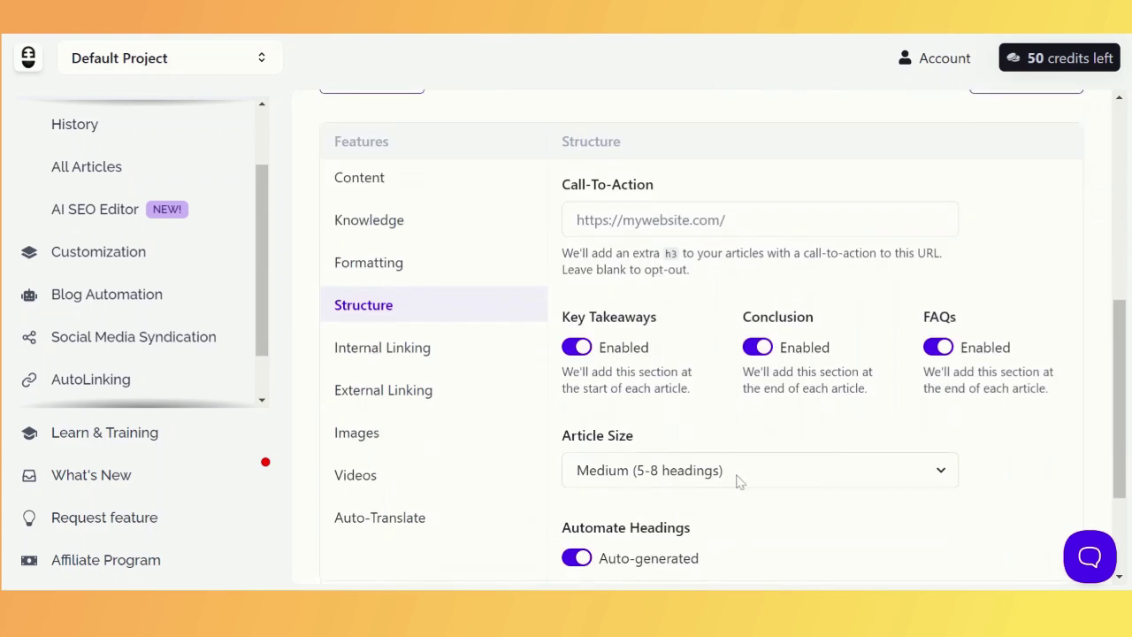
{"action": "left_click", "coordinate": [416, 352]}
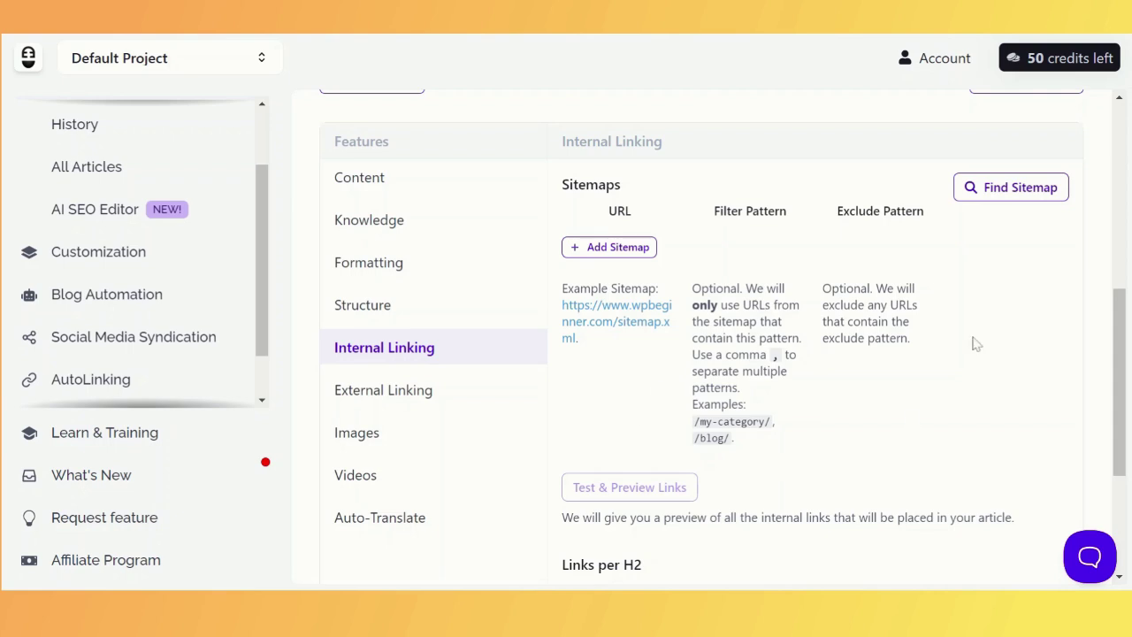
{"action": "left_click", "coordinate": [423, 401]}
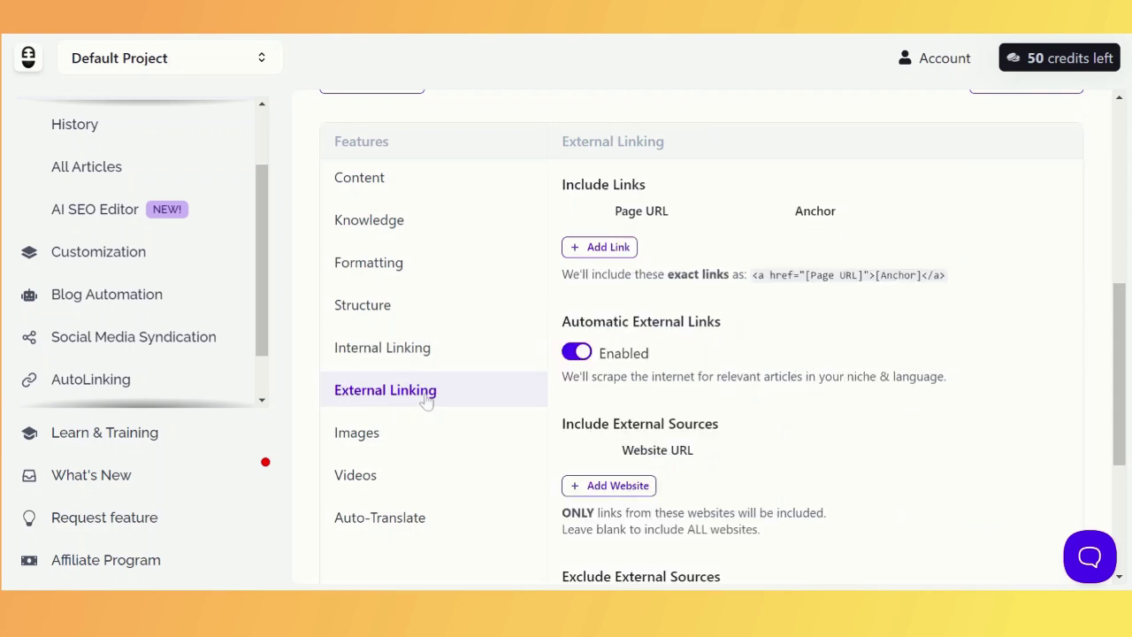
{"action": "scroll", "coordinate": [800, 319], "scroll_direction": "down", "scroll_amount": 1}
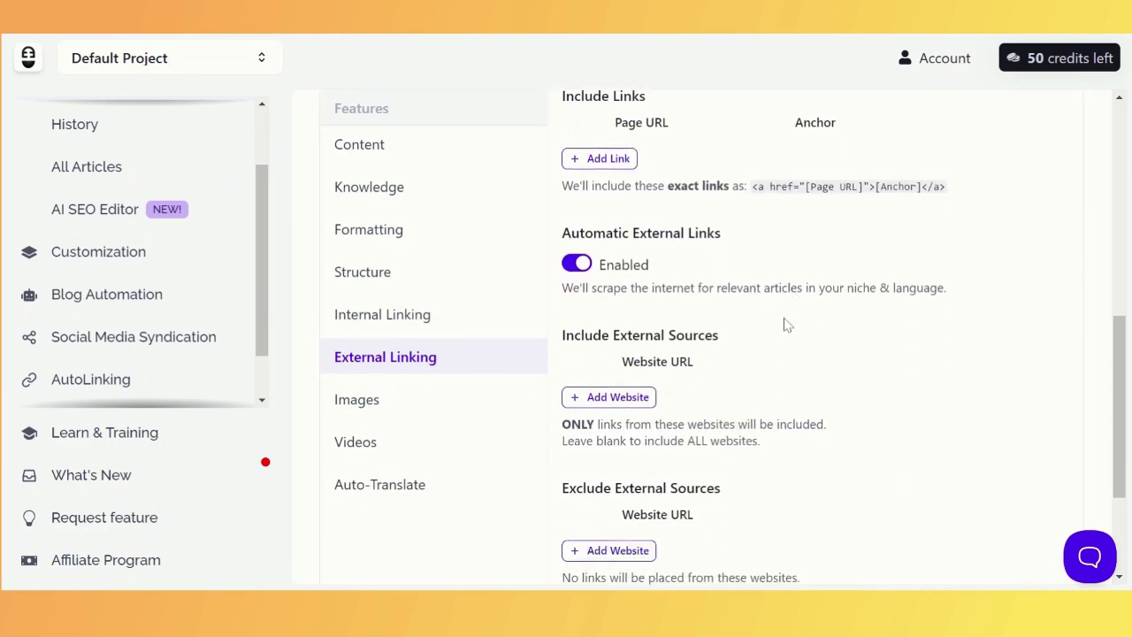
Review the article's Images, Videos and Auto-Translate settings, including the options for the number of in-article images.
{"action": "left_click", "coordinate": [429, 399]}
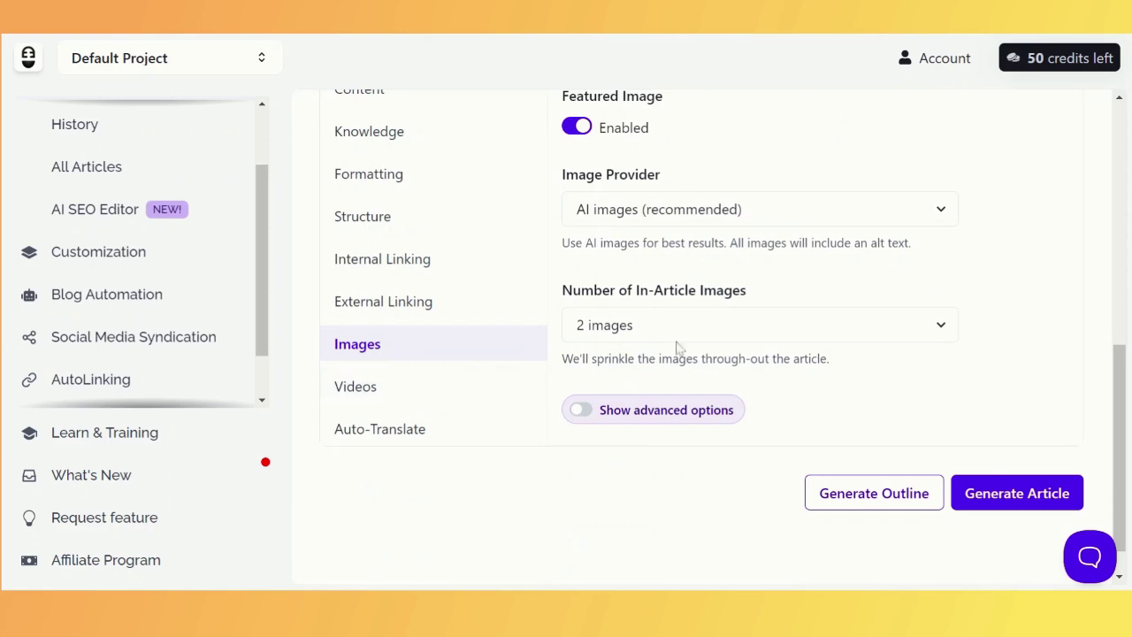
{"action": "left_click", "coordinate": [734, 338]}
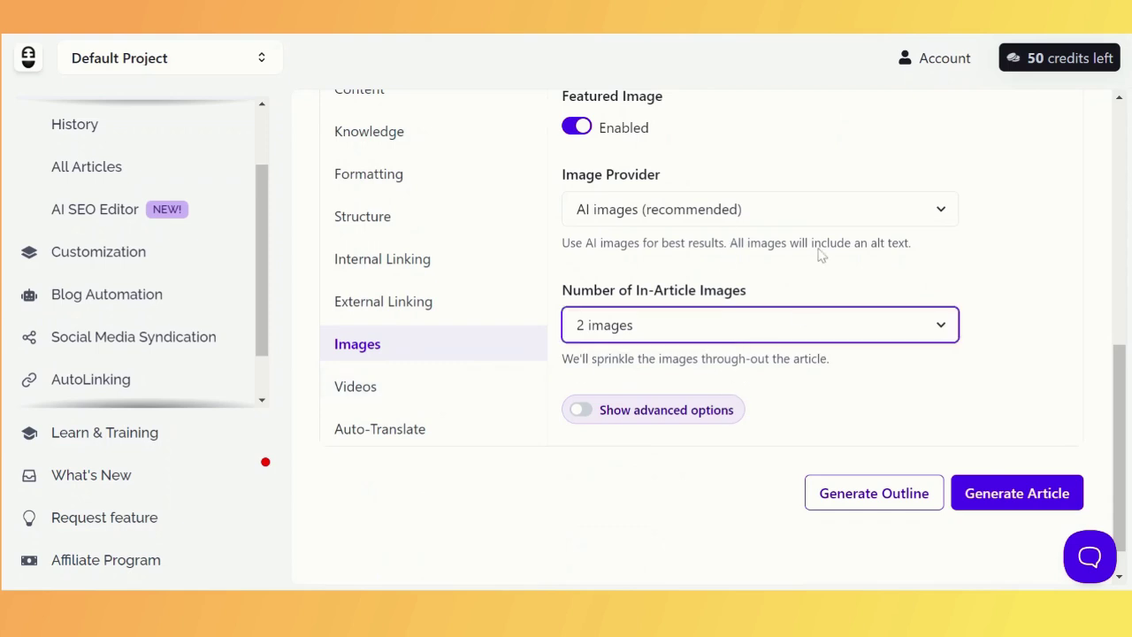
{"action": "left_click", "coordinate": [424, 398]}
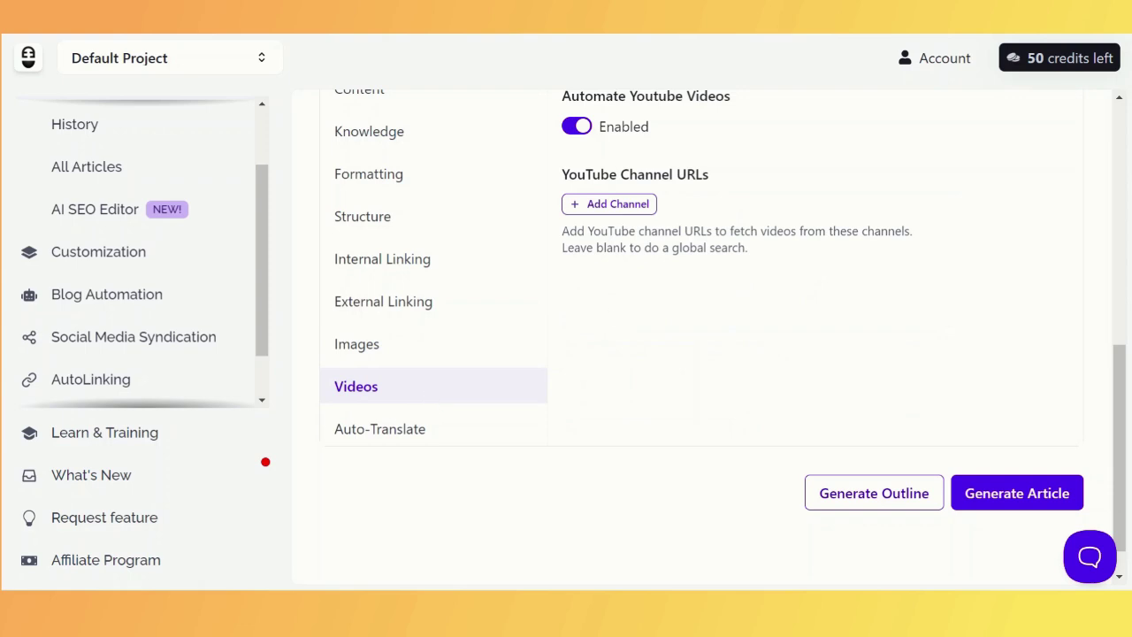
{"action": "scroll", "coordinate": [644, 328], "scroll_direction": "up", "scroll_amount": 1}
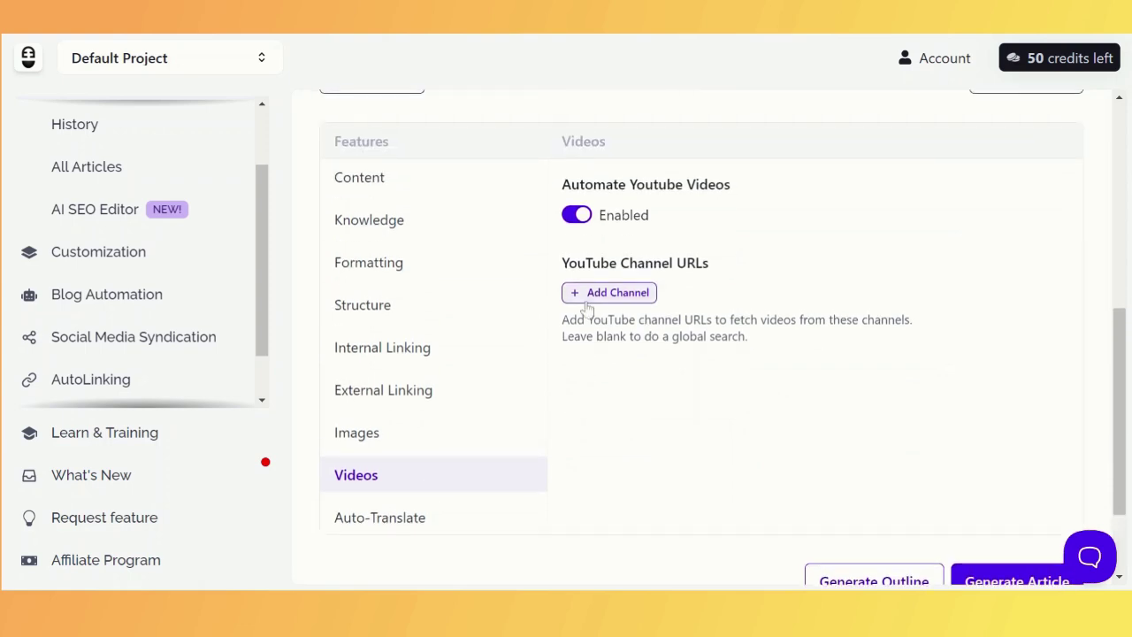
{"action": "scroll", "coordinate": [495, 398], "scroll_direction": "down", "scroll_amount": 1}
{"action": "left_click", "coordinate": [397, 436]}
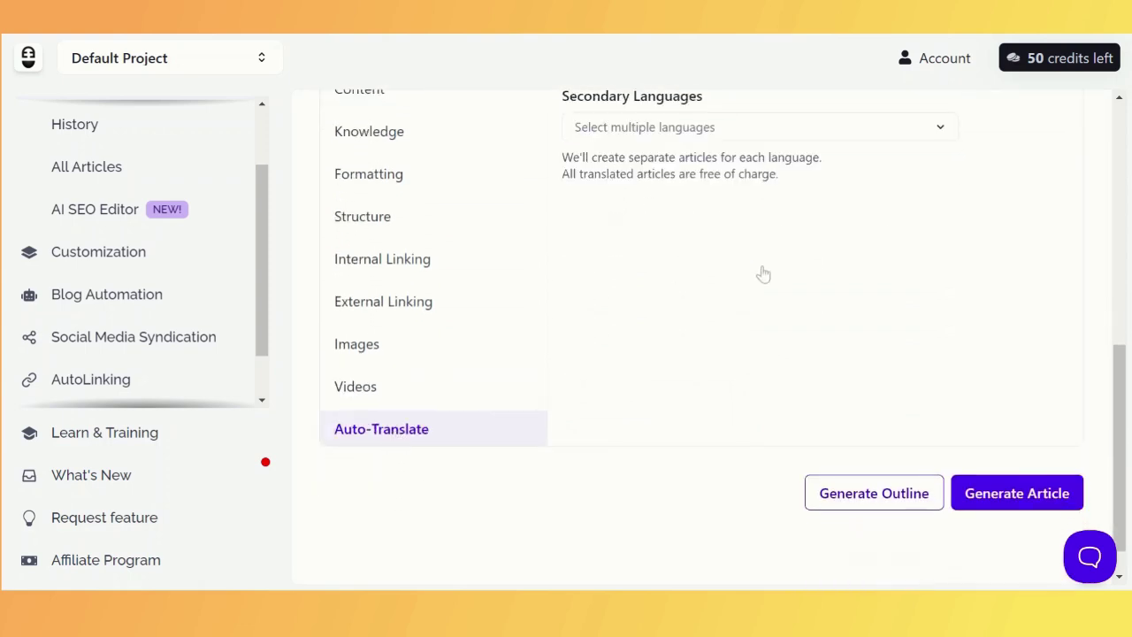
{"action": "scroll", "coordinate": [796, 292], "scroll_direction": "up", "scroll_amount": 2}
Generate an outline with numbered product headings, and produce the full article from it.
{"action": "scroll", "coordinate": [884, 354], "scroll_direction": "down", "scroll_amount": 3}
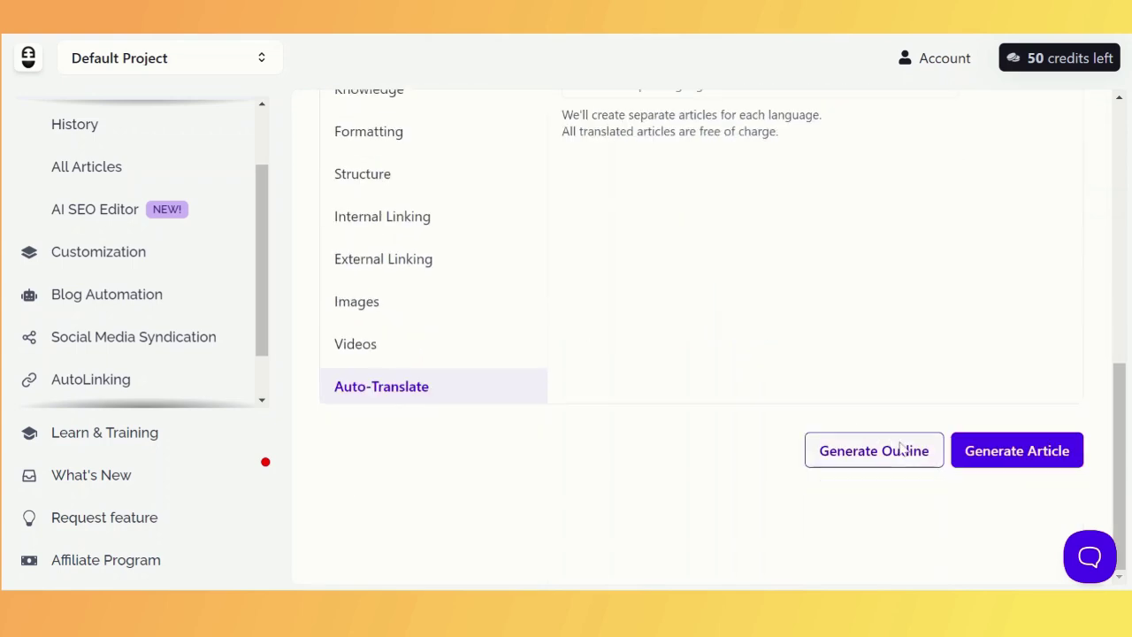
{"action": "left_click", "coordinate": [845, 452]}
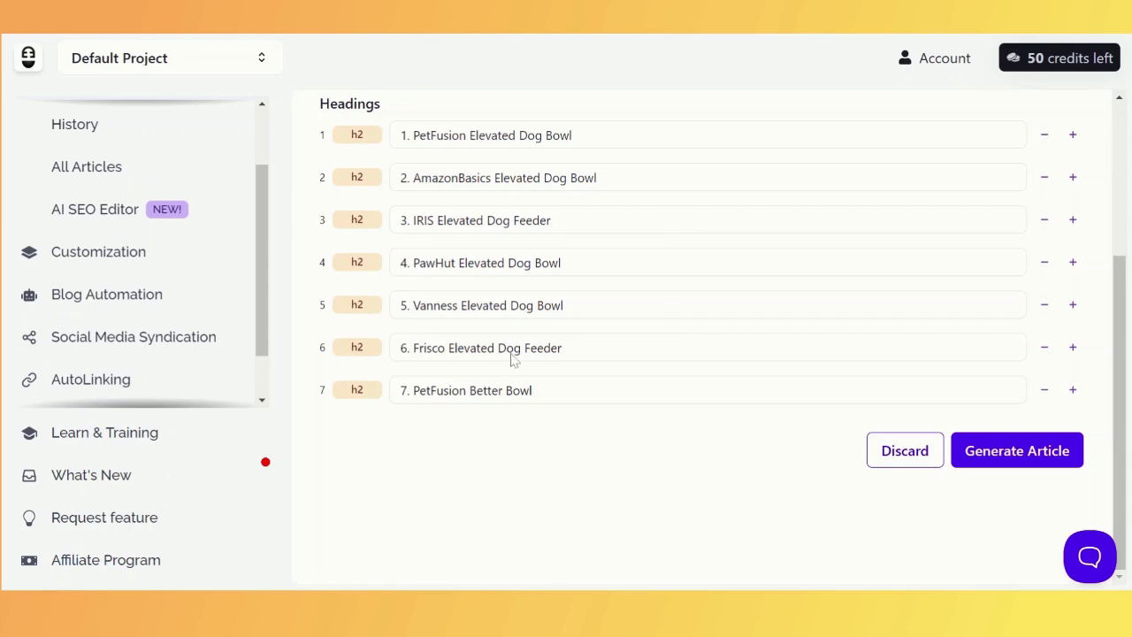
{"action": "scroll", "coordinate": [570, 372], "scroll_direction": "up", "scroll_amount": 1}
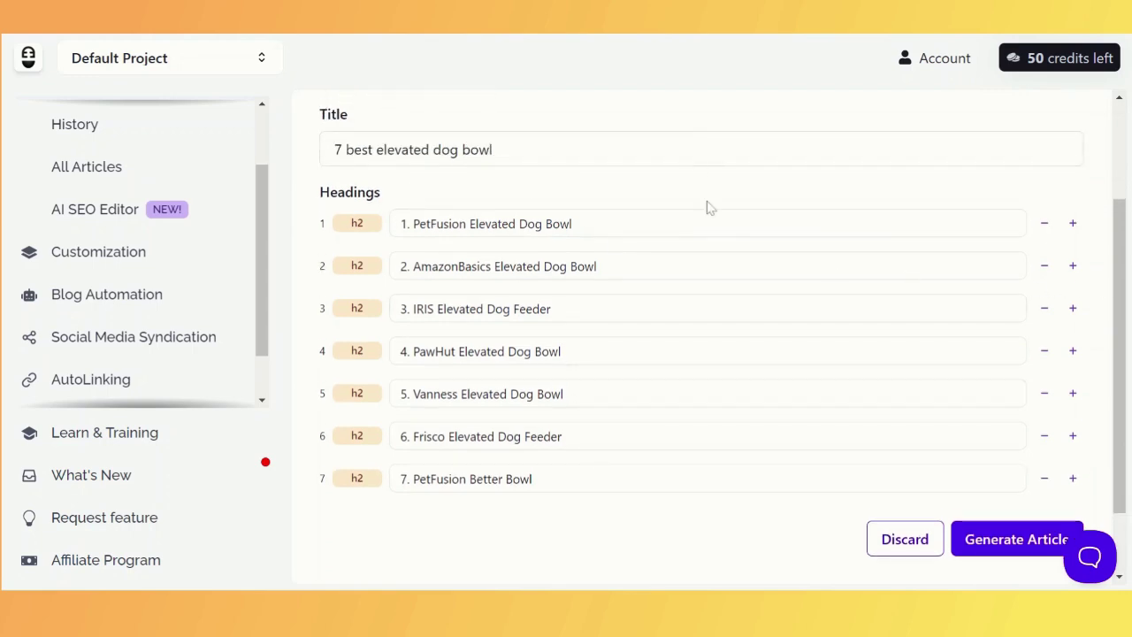
{"action": "left_click", "coordinate": [1012, 541]}
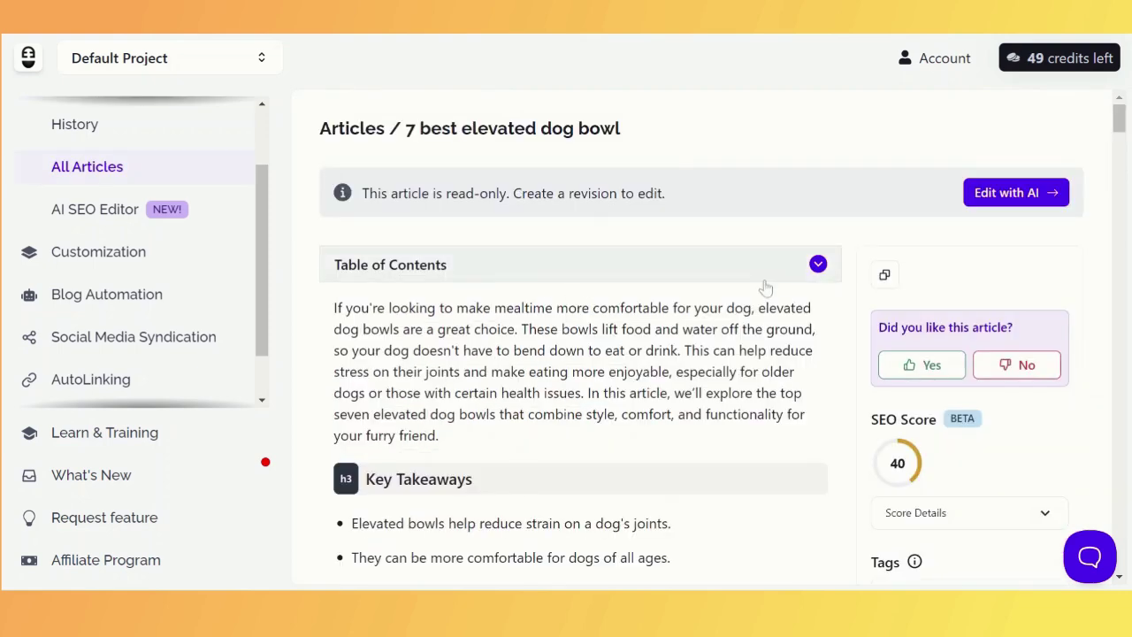
Expand the generated article's table of contents, look through its entries, and collapse it again.
{"action": "left_click", "coordinate": [611, 269]}
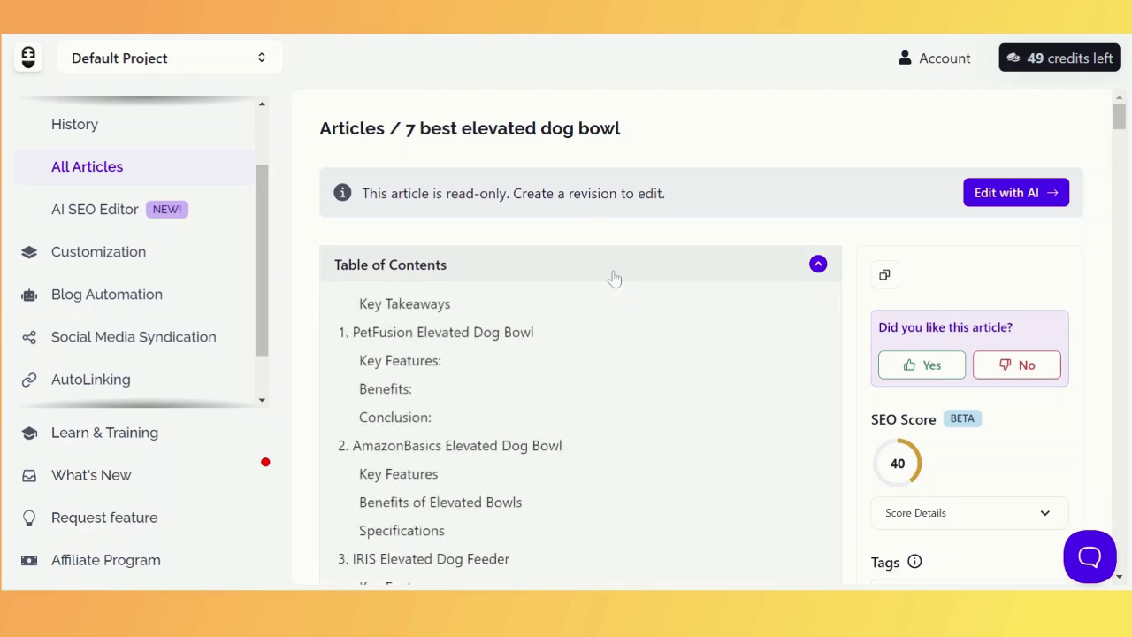
{"action": "scroll", "coordinate": [613, 276], "scroll_direction": "down", "scroll_amount": 2}
{"action": "scroll", "coordinate": [601, 279], "scroll_direction": "up", "scroll_amount": 2}
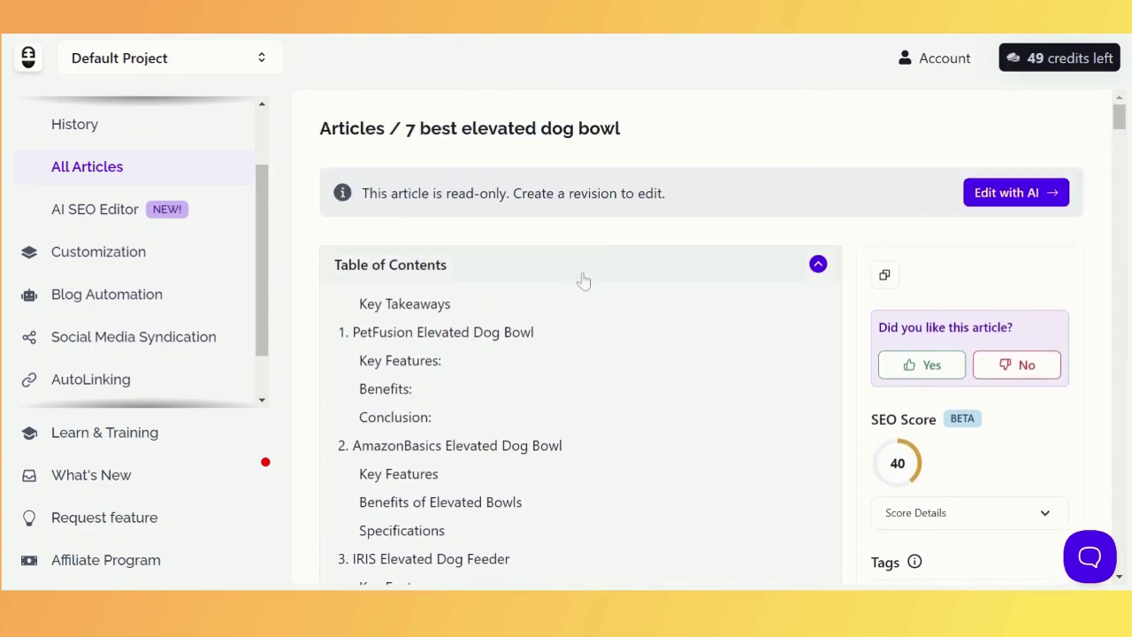
{"action": "left_click", "coordinate": [504, 265]}
Read the generated article's Key Takeaways and its PetFusion Elevated Dog Bowl section, including the image, key features, benefits and conclusion.
{"action": "scroll", "coordinate": [696, 266], "scroll_direction": "down", "scroll_amount": 1}
{"action": "scroll", "coordinate": [695, 266], "scroll_direction": "down", "scroll_amount": 4}
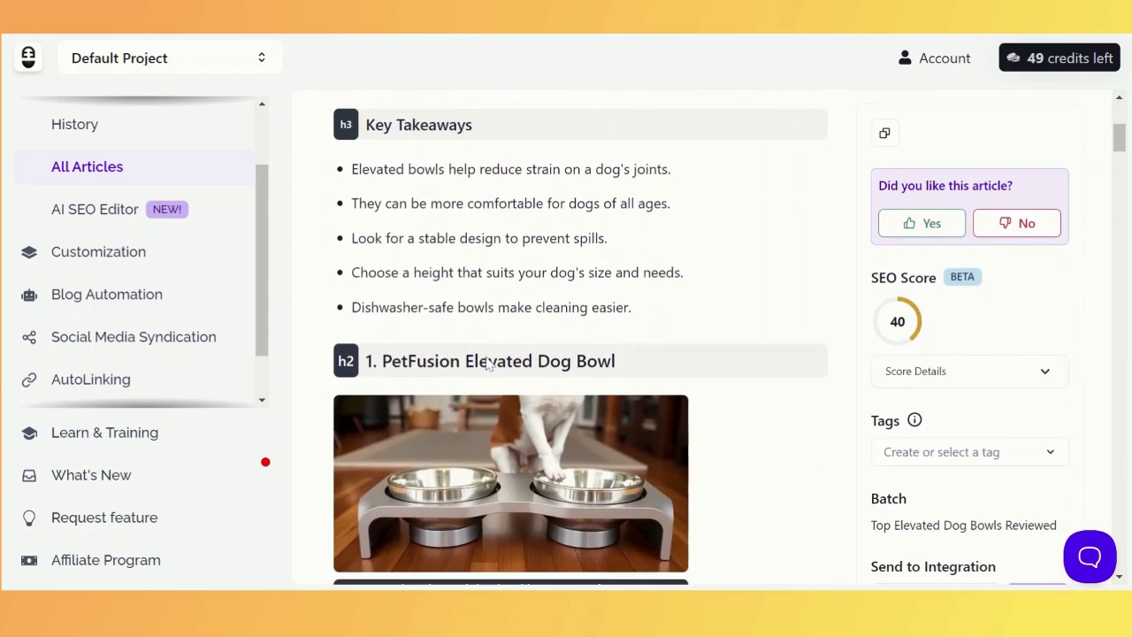
{"action": "scroll", "coordinate": [421, 476], "scroll_direction": "down", "scroll_amount": 1}
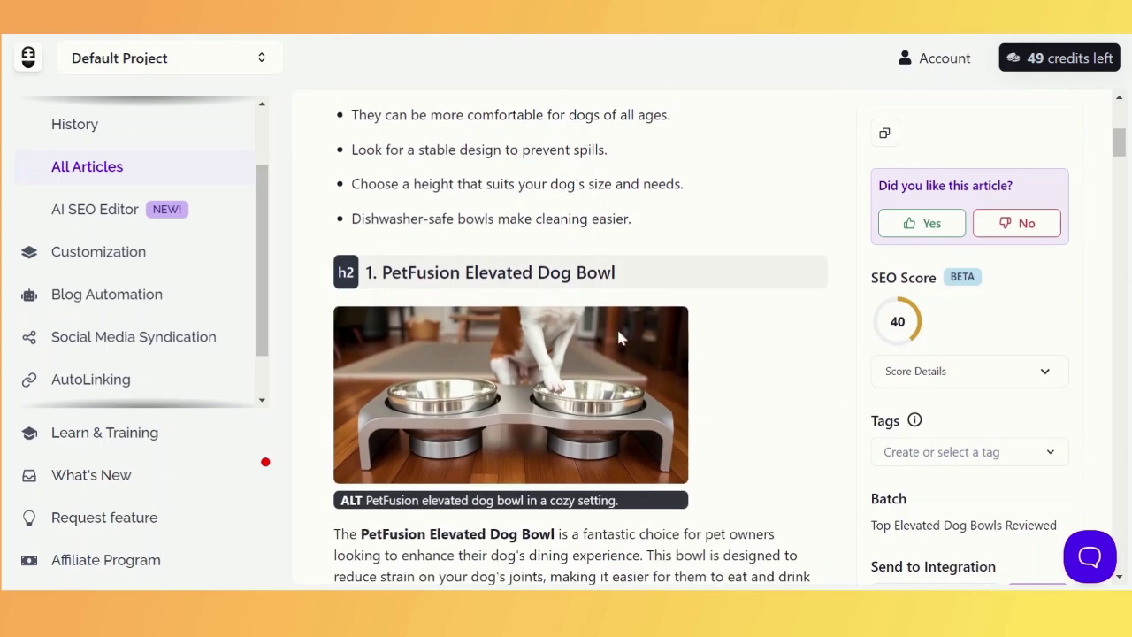
{"action": "scroll", "coordinate": [694, 360], "scroll_direction": "down", "scroll_amount": 3}
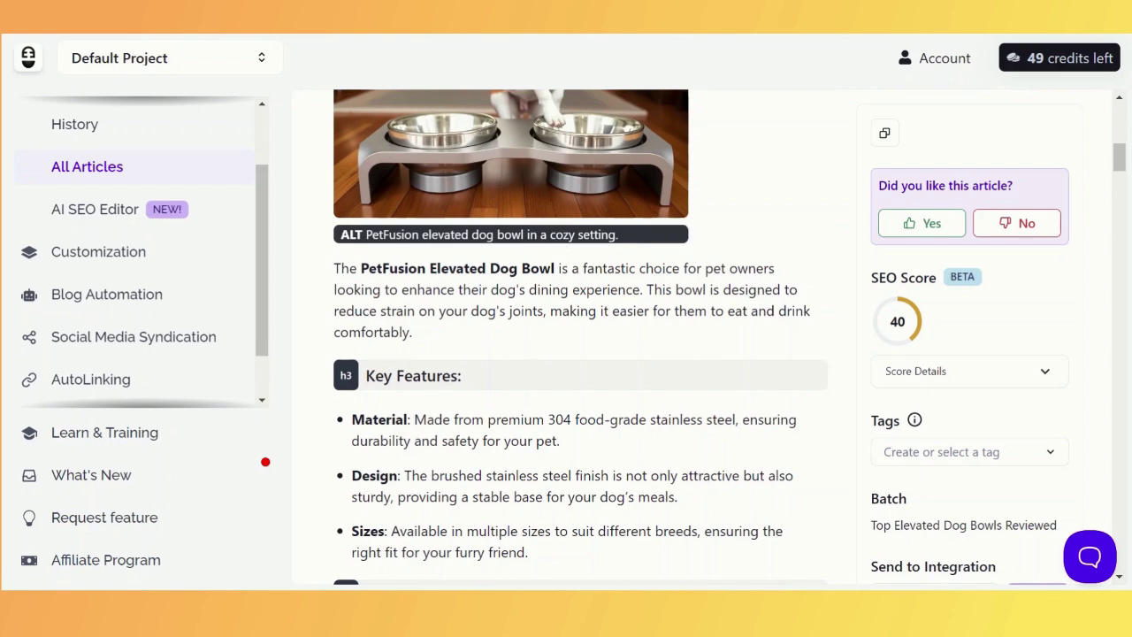
{"action": "scroll", "coordinate": [616, 351], "scroll_direction": "down", "scroll_amount": 2}
{"action": "scroll", "coordinate": [695, 328], "scroll_direction": "down", "scroll_amount": 3}
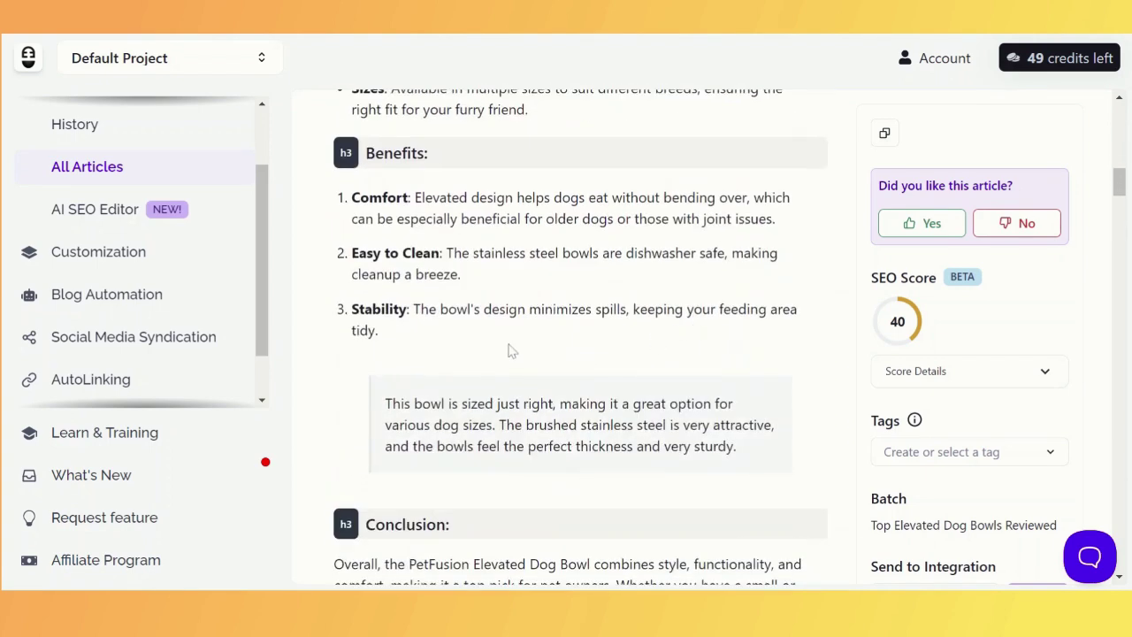
{"action": "scroll", "coordinate": [650, 365], "scroll_direction": "down", "scroll_amount": 3}
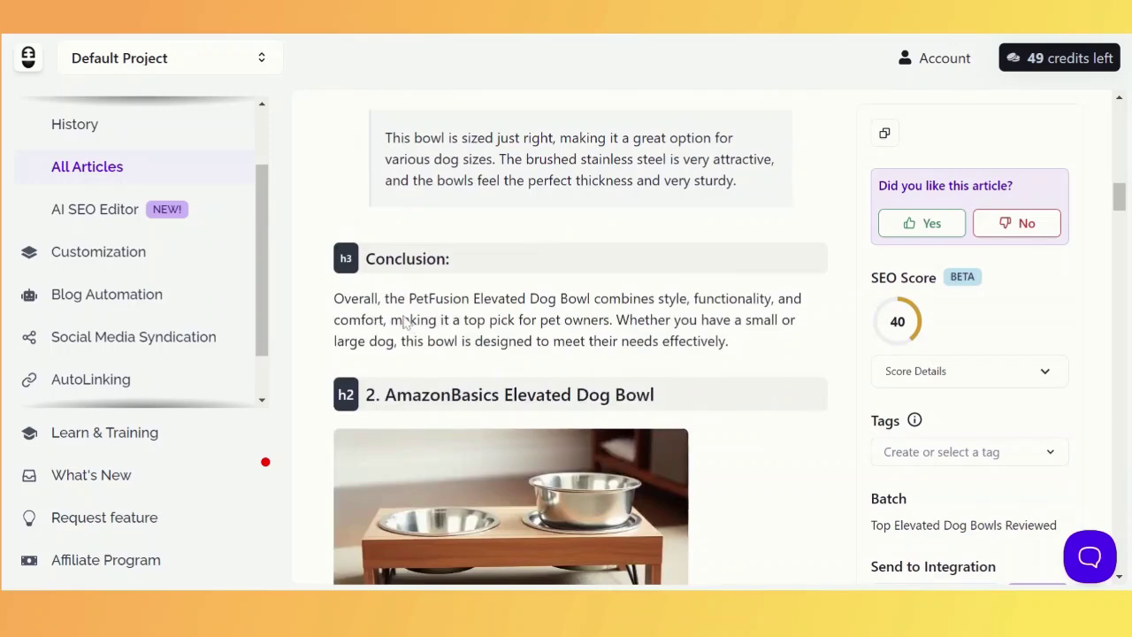
Examine the AmazonBasics, IRIS and PawHut product sections, including their images, specification tables and embedded video.
{"action": "scroll", "coordinate": [741, 322], "scroll_direction": "down", "scroll_amount": 2}
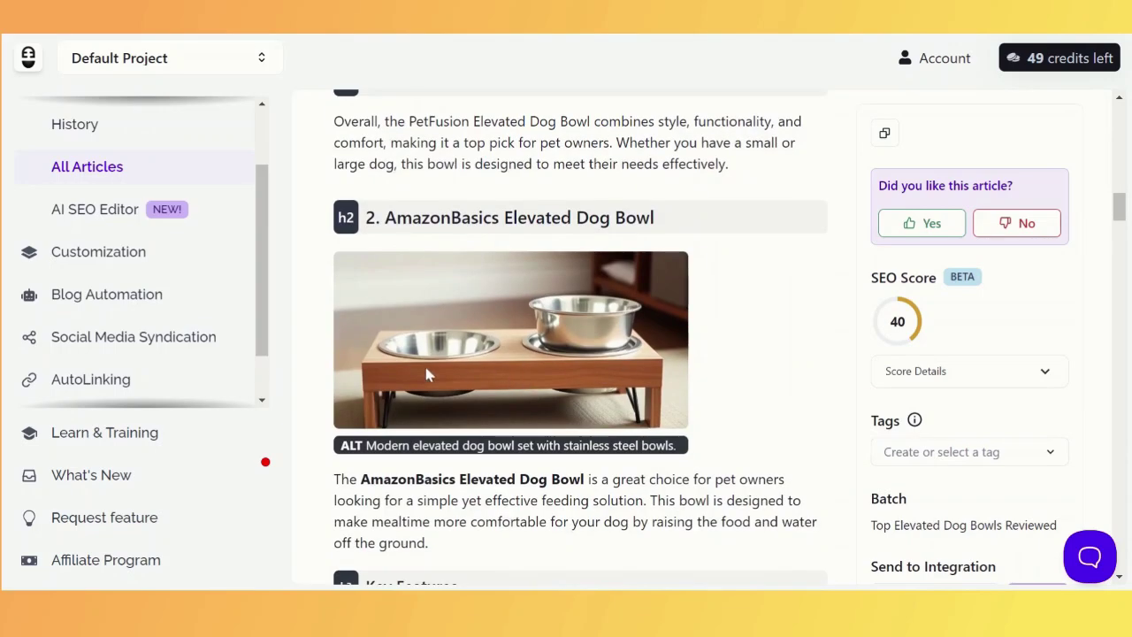
{"action": "scroll", "coordinate": [425, 375], "scroll_direction": "down", "scroll_amount": 6}
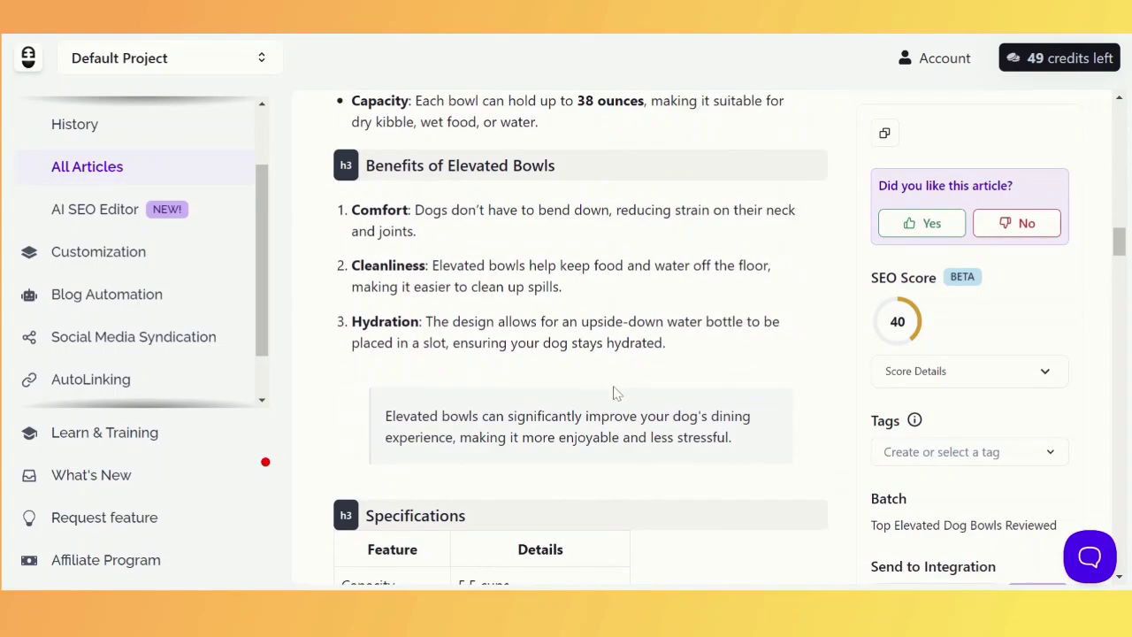
{"action": "scroll", "coordinate": [542, 375], "scroll_direction": "down", "scroll_amount": 5}
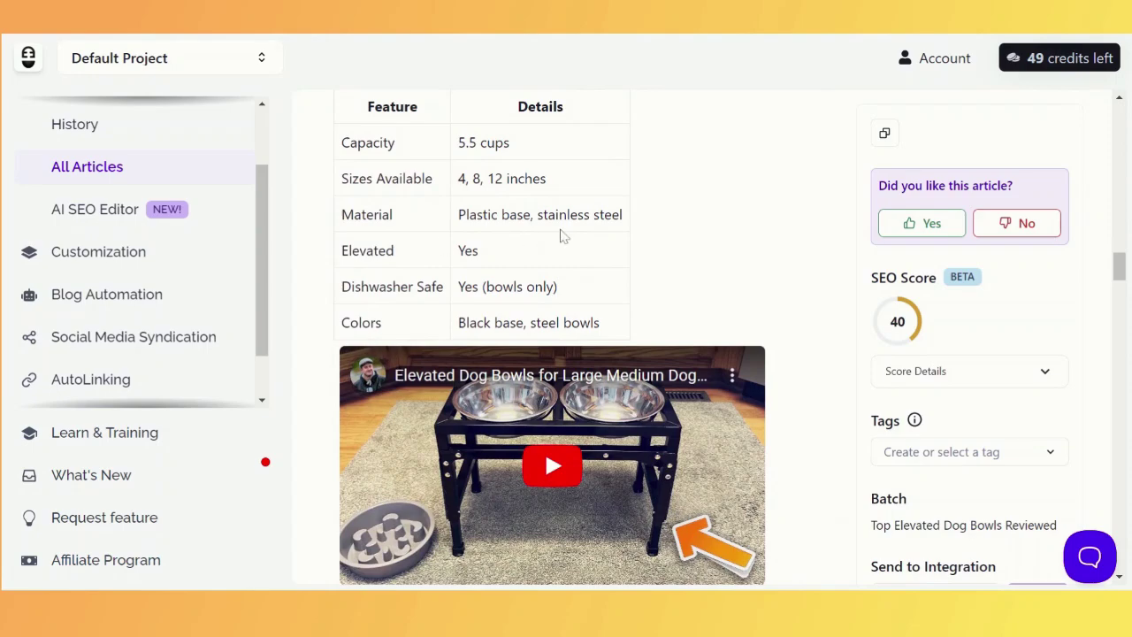
{"action": "scroll", "coordinate": [550, 416], "scroll_direction": "down", "scroll_amount": 2}
{"action": "scroll", "coordinate": [545, 251], "scroll_direction": "down", "scroll_amount": 3}
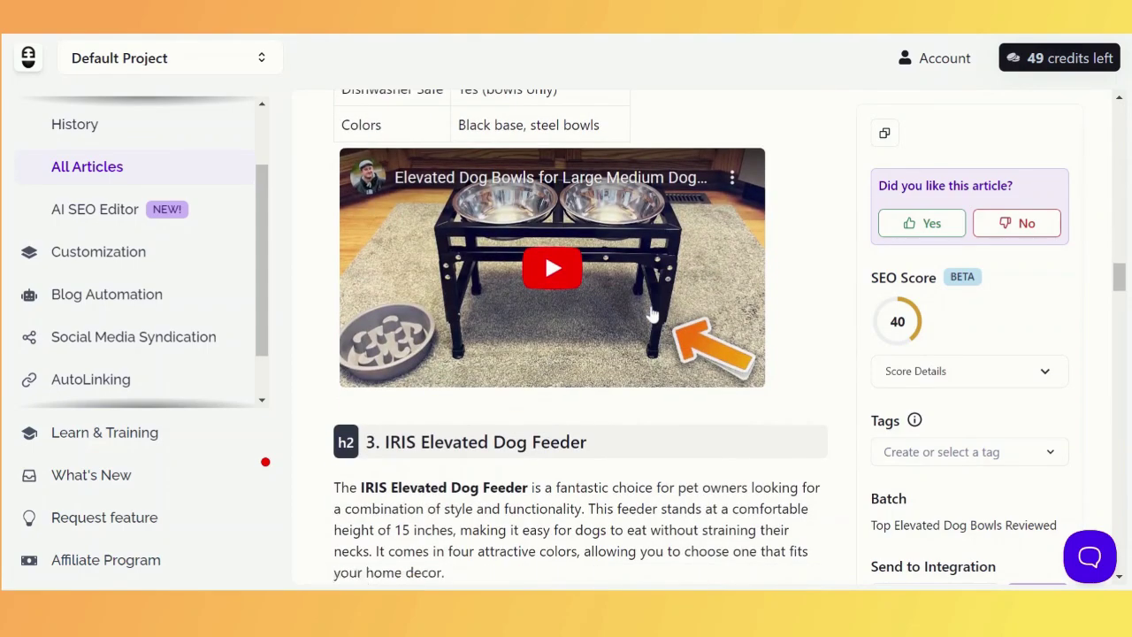
{"action": "scroll", "coordinate": [643, 317], "scroll_direction": "down", "scroll_amount": 6}
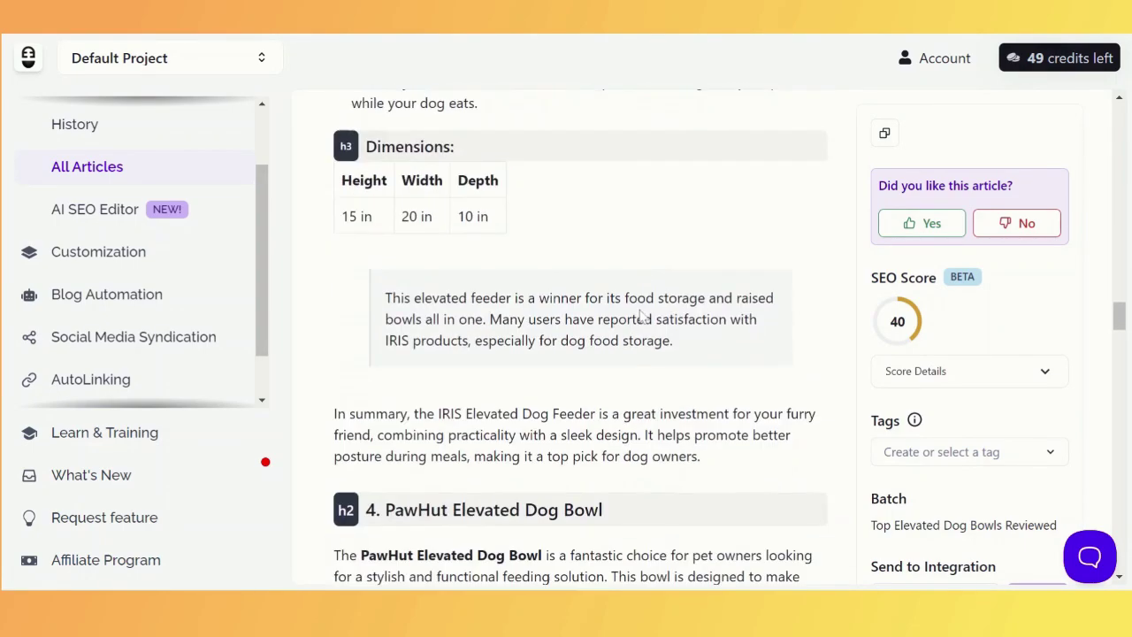
{"action": "scroll", "coordinate": [642, 317], "scroll_direction": "down", "scroll_amount": 5}
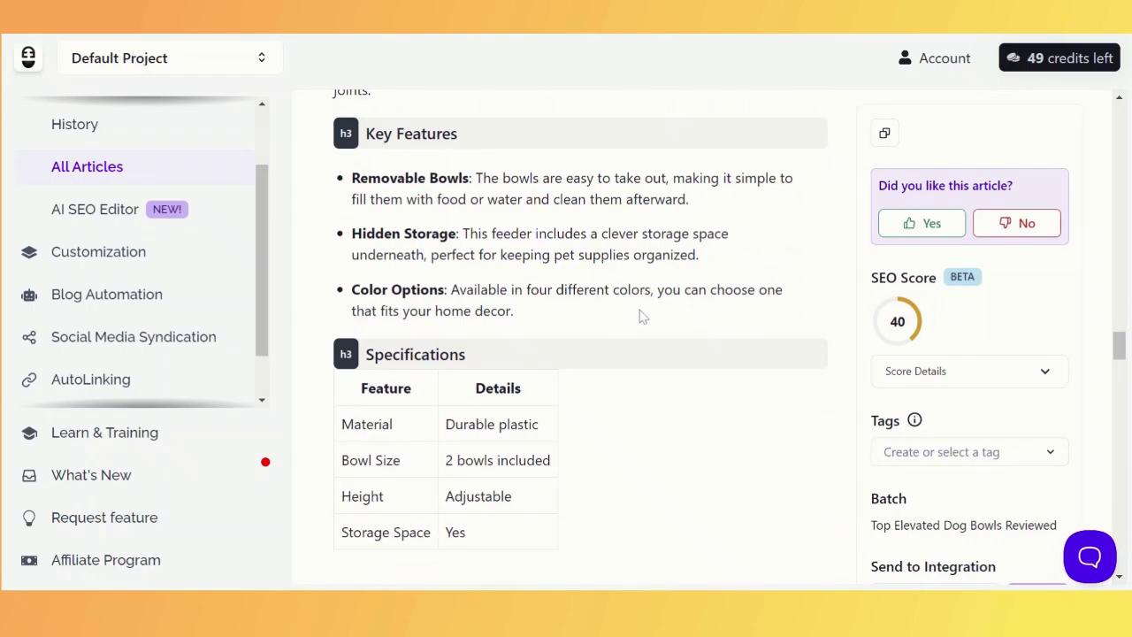
Return to the PetFusion section and expand the SEO score details to check the focus keyword criteria.
{"action": "scroll", "coordinate": [642, 316], "scroll_direction": "up", "scroll_amount": 6}
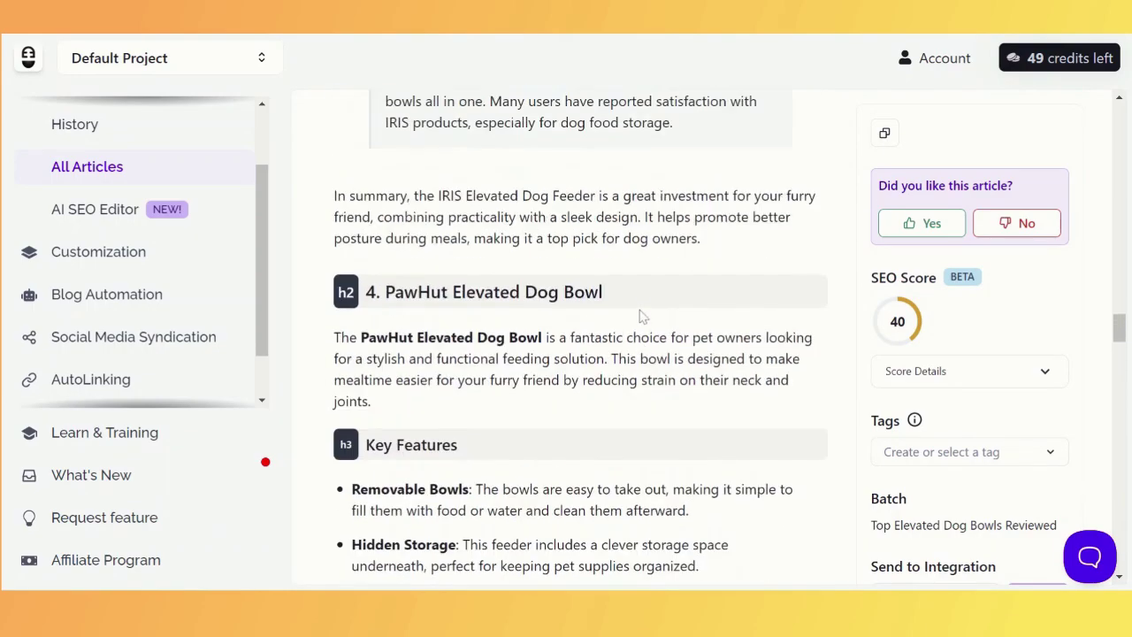
{"action": "scroll", "coordinate": [643, 316], "scroll_direction": "up", "scroll_amount": 20}
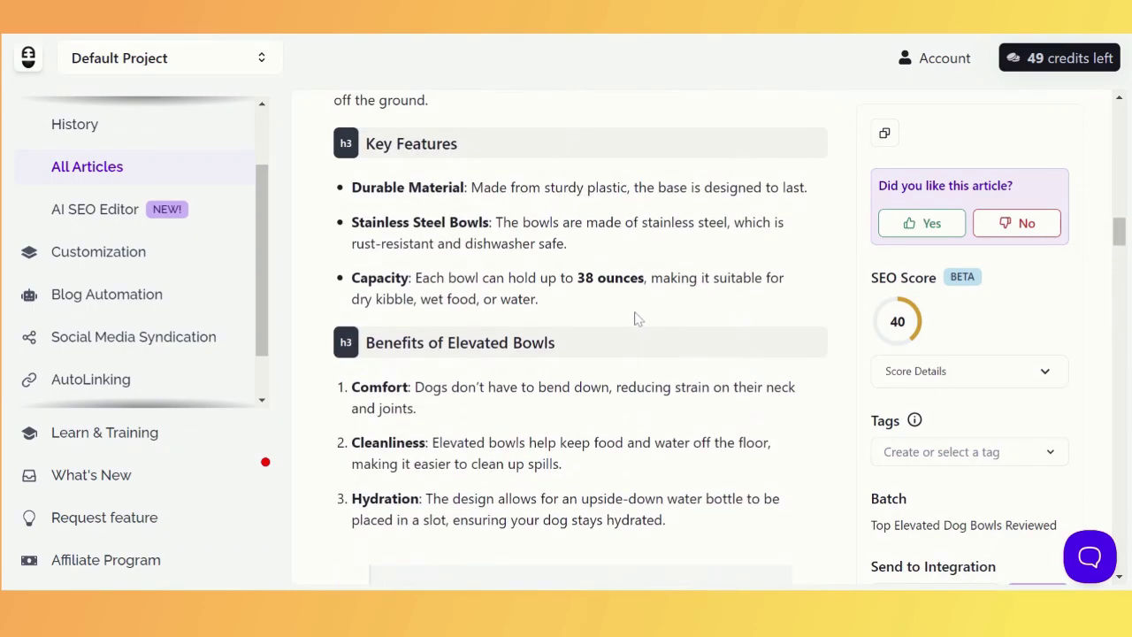
{"action": "scroll", "coordinate": [630, 323], "scroll_direction": "up", "scroll_amount": 10}
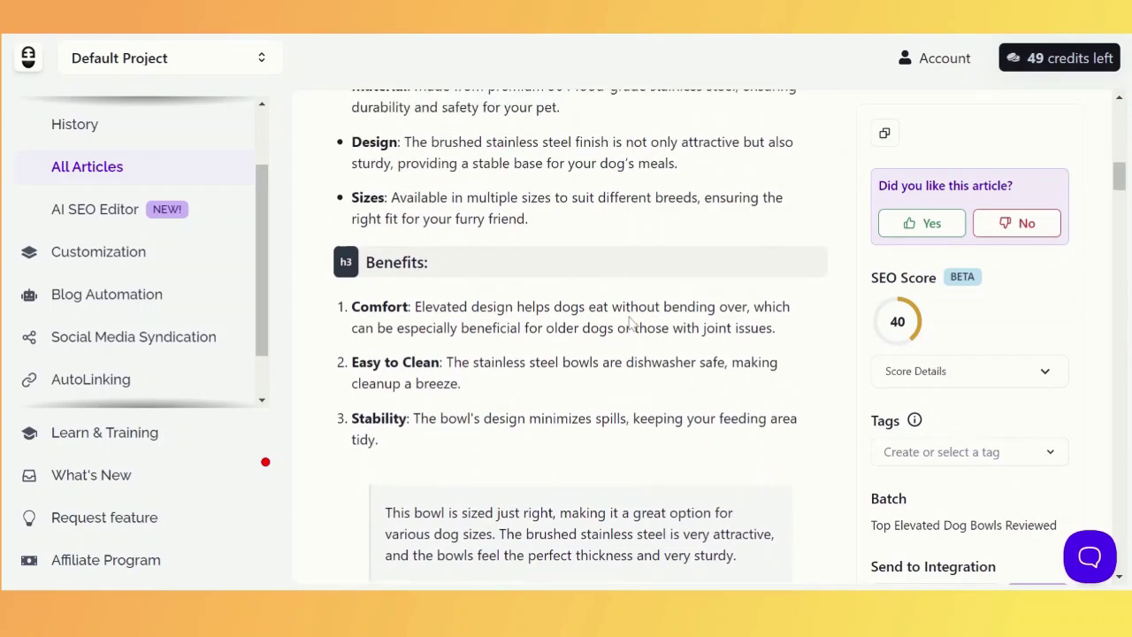
{"action": "scroll", "coordinate": [631, 324], "scroll_direction": "up", "scroll_amount": 2}
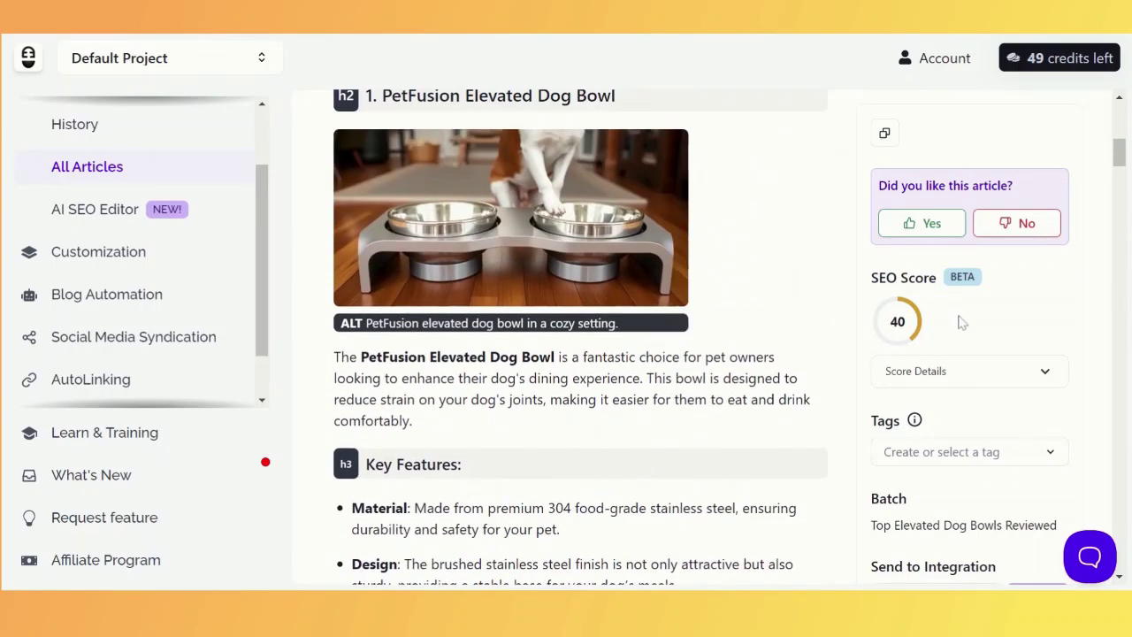
{"action": "scroll", "coordinate": [968, 381], "scroll_direction": "down", "scroll_amount": 2}
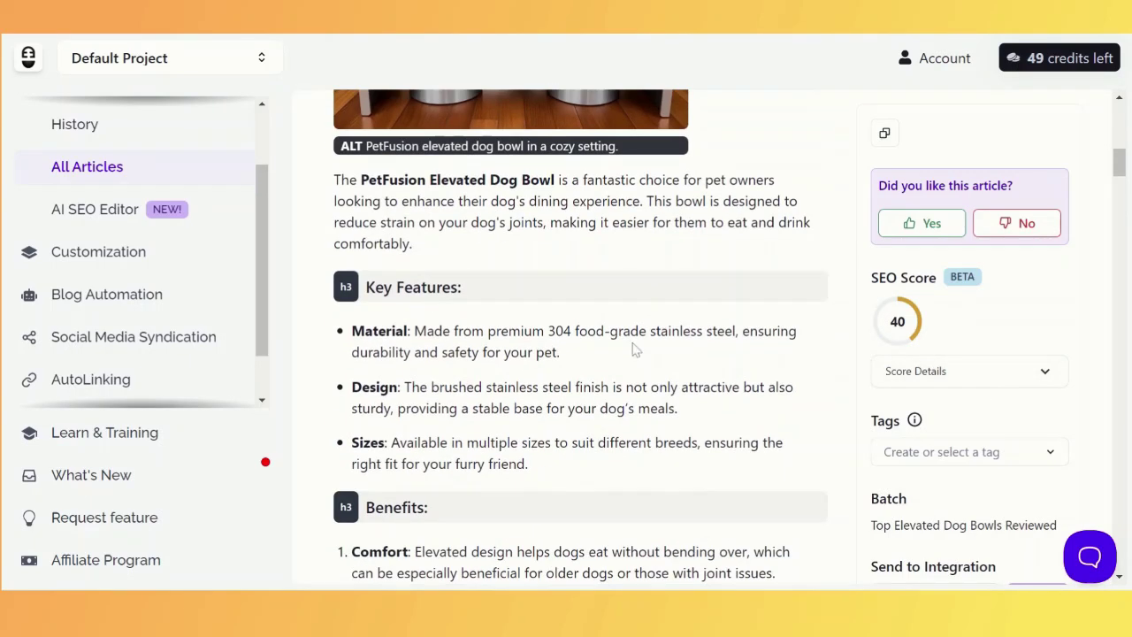
{"action": "left_click", "coordinate": [1004, 369]}
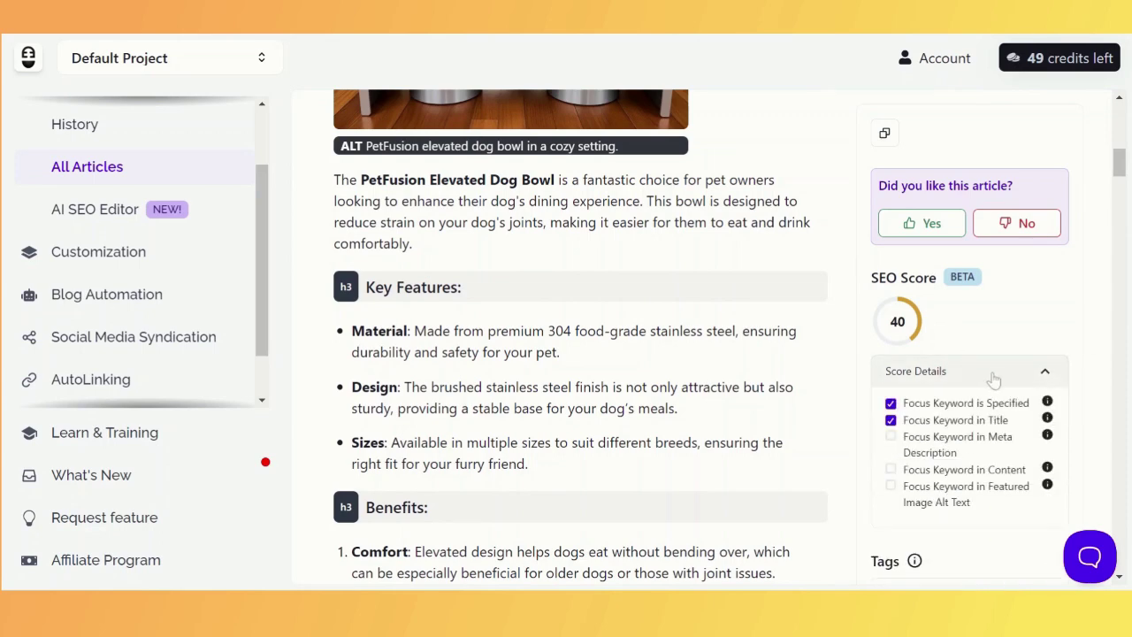
Look through the rest of the article down to the Frequently Asked Questions, collapse the score details, and return to the introduction.
{"action": "scroll", "coordinate": [995, 327], "scroll_direction": "down", "scroll_amount": 3}
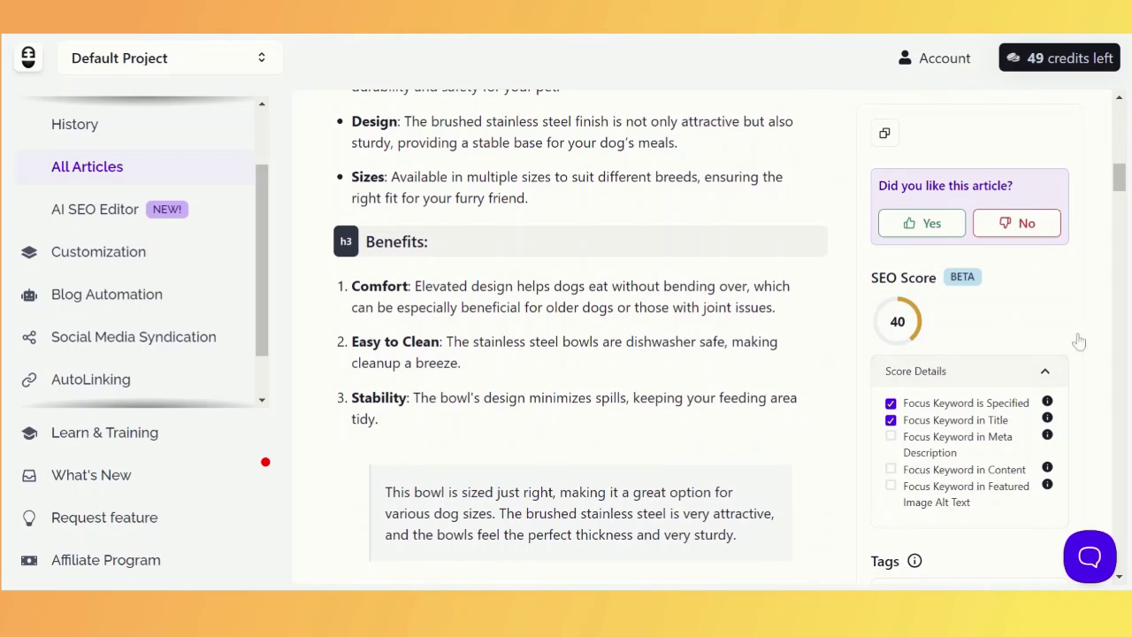
{"action": "scroll", "coordinate": [1073, 339], "scroll_direction": "down", "scroll_amount": 4}
{"action": "scroll", "coordinate": [999, 377], "scroll_direction": "down", "scroll_amount": 5}
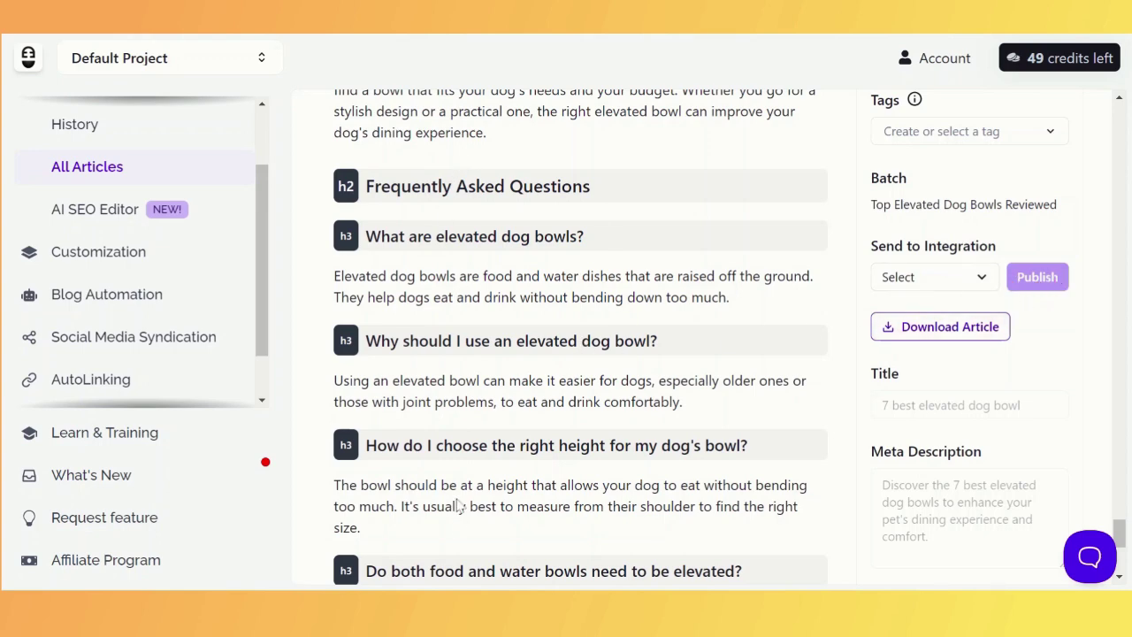
{"action": "scroll", "coordinate": [907, 386], "scroll_direction": "up", "scroll_amount": 15}
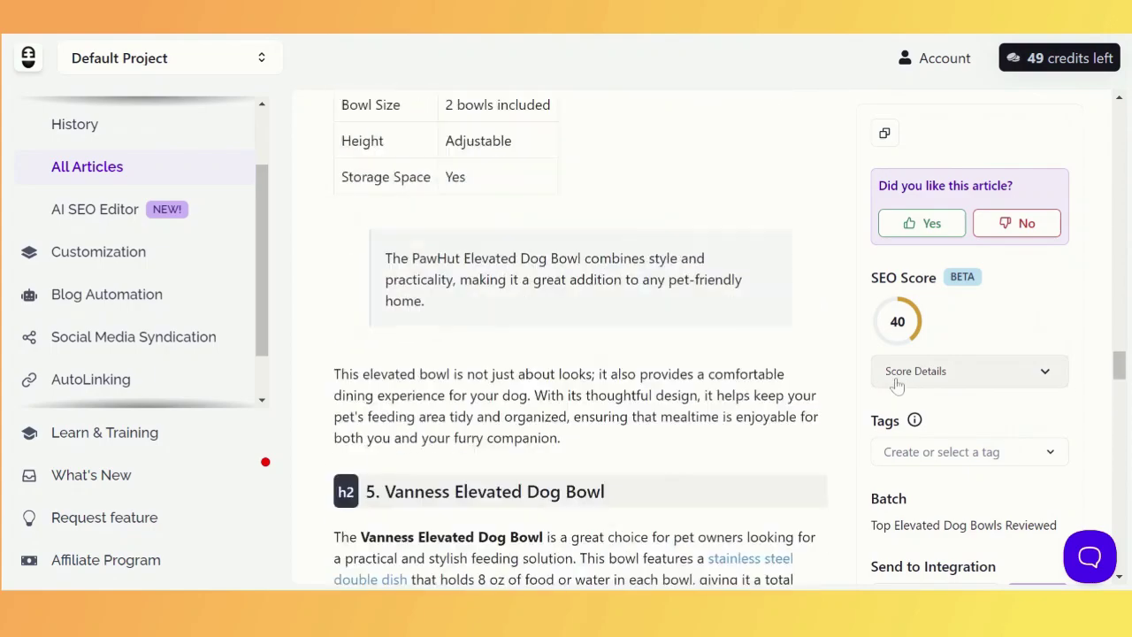
{"action": "scroll", "coordinate": [836, 433], "scroll_direction": "up", "scroll_amount": 15}
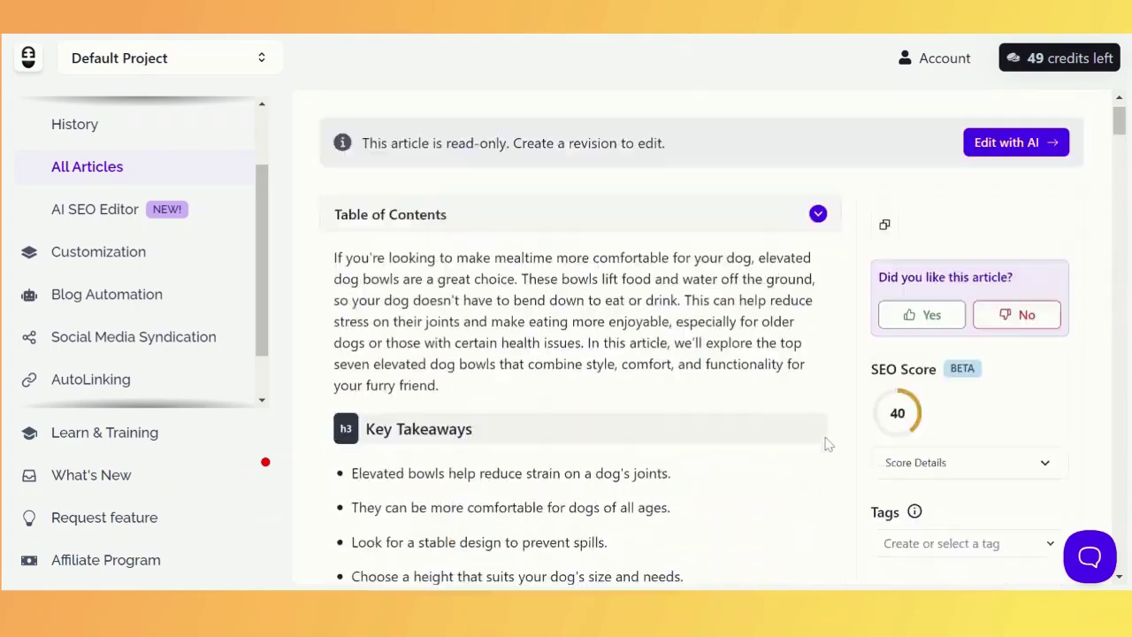